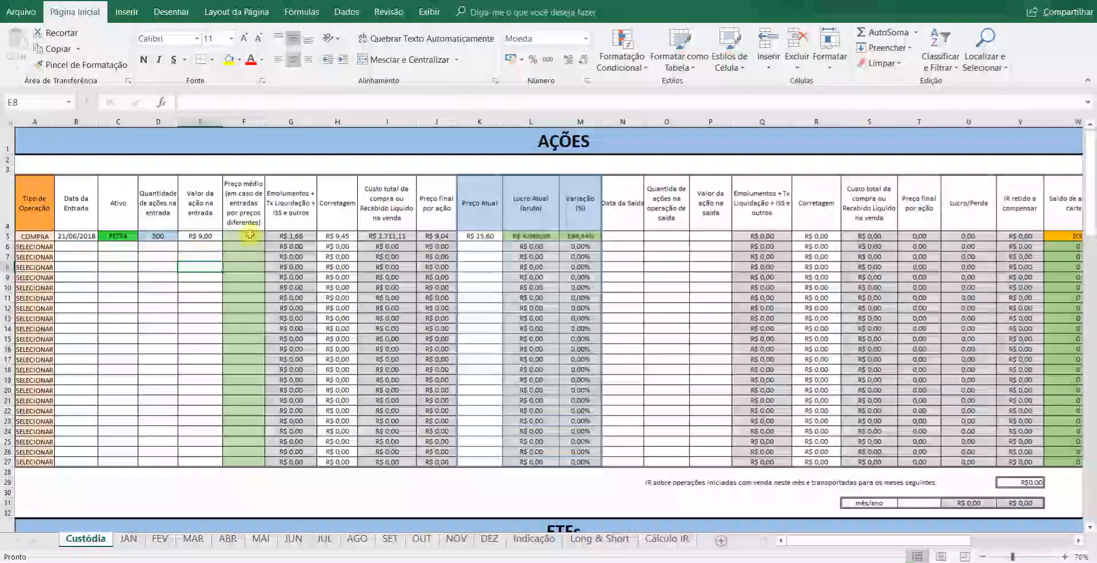
- Set row 6's operation type to COMPRA and its entry date to 10/10/2016
click(37, 245)
click(59, 247)
click(55, 263)
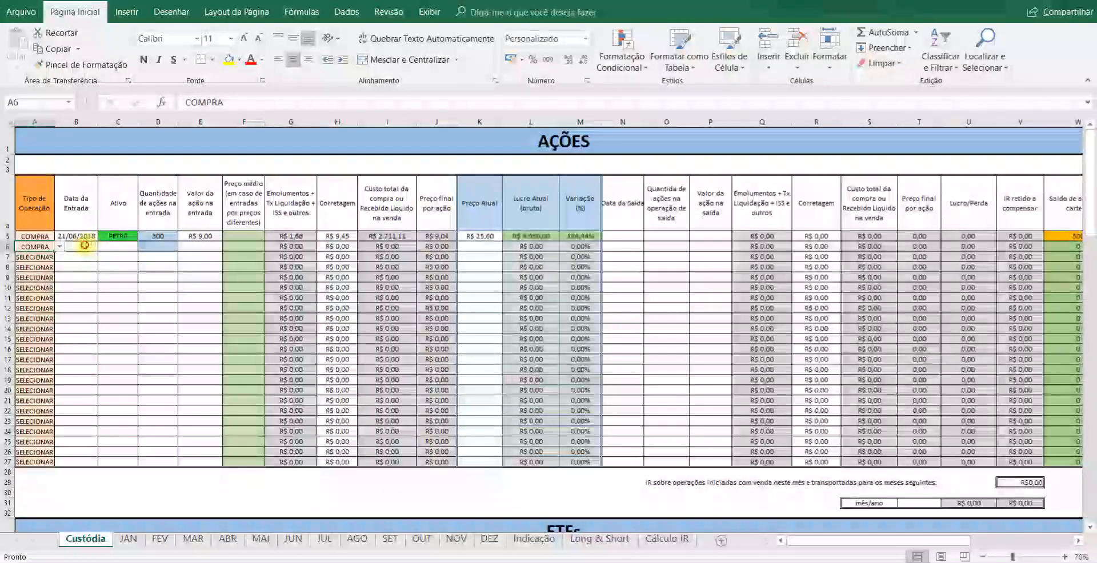
click(85, 245)
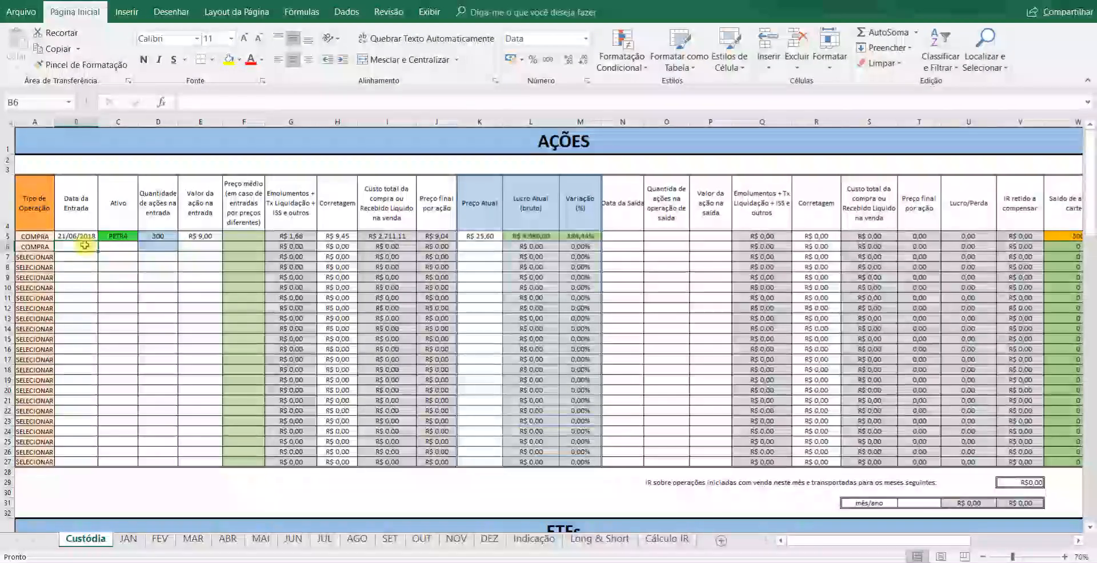
text(10/10/2016)
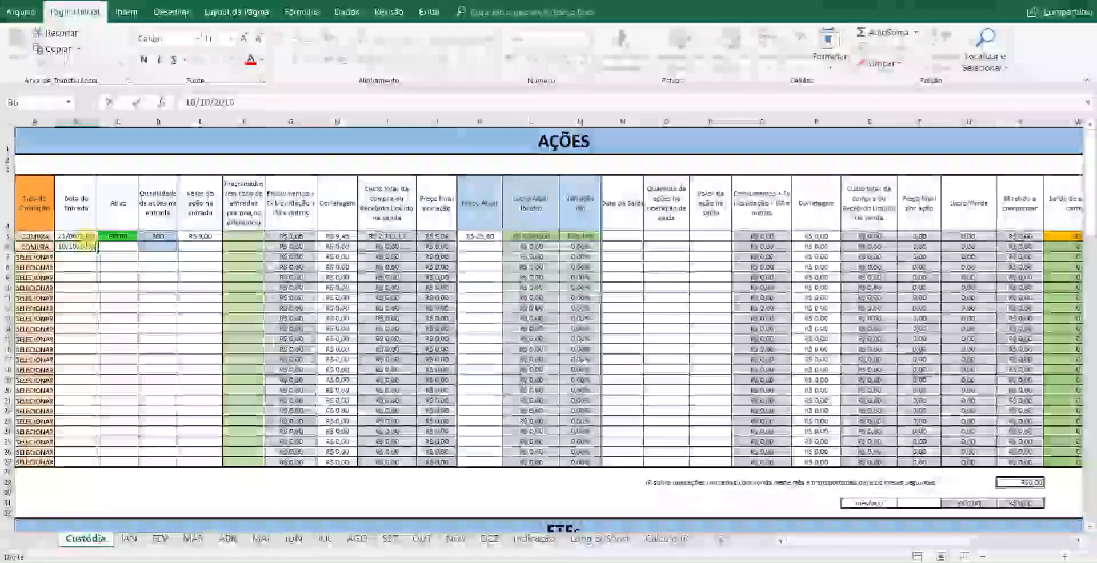
key(Return)
- Change the entry date of the first PETR4 purchase in row 5 to 21/06/2016
click(86, 236)
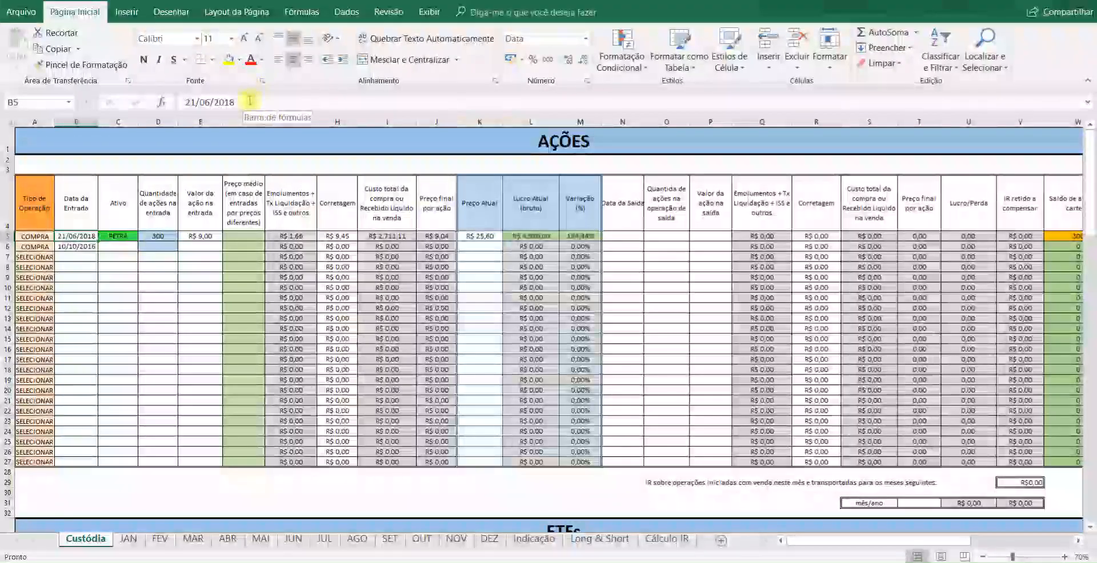
click(249, 101)
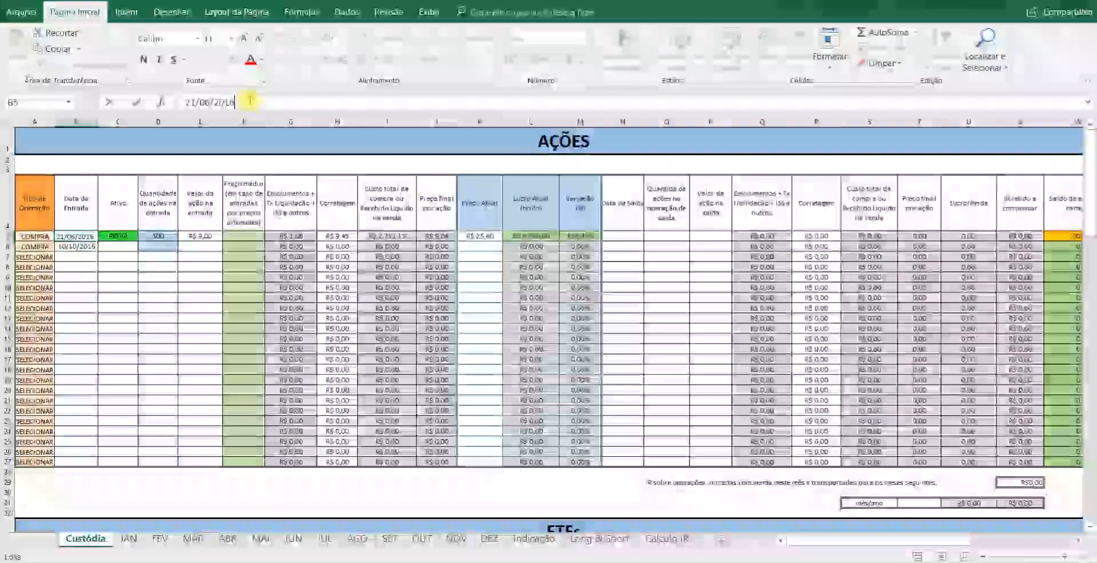
key(Return)
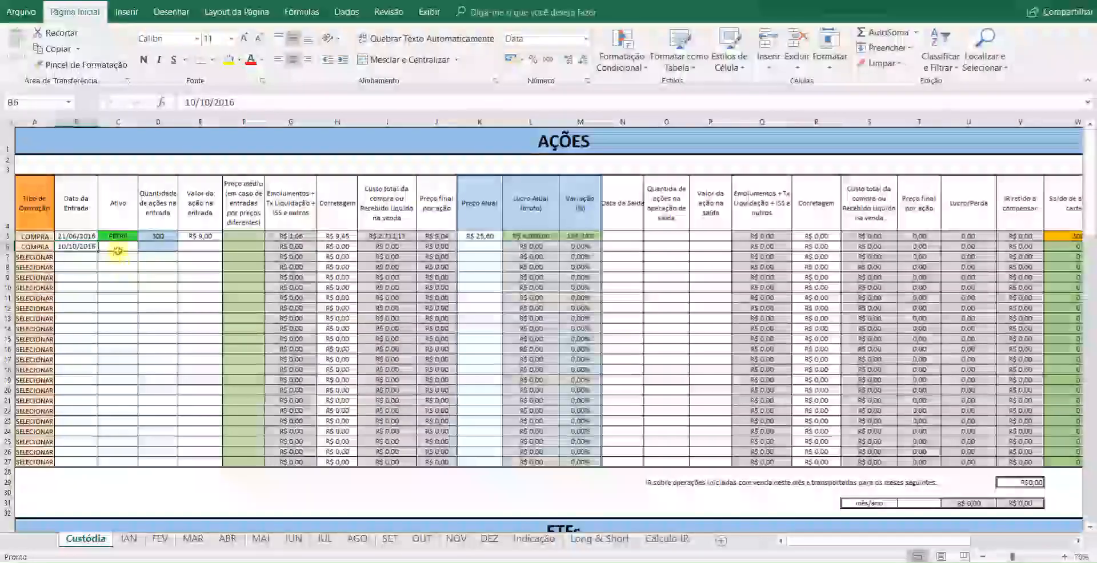
- Enter PETR4 as row 6's asset, with a quantity of 300 shares and an entry value of 13
click(118, 247)
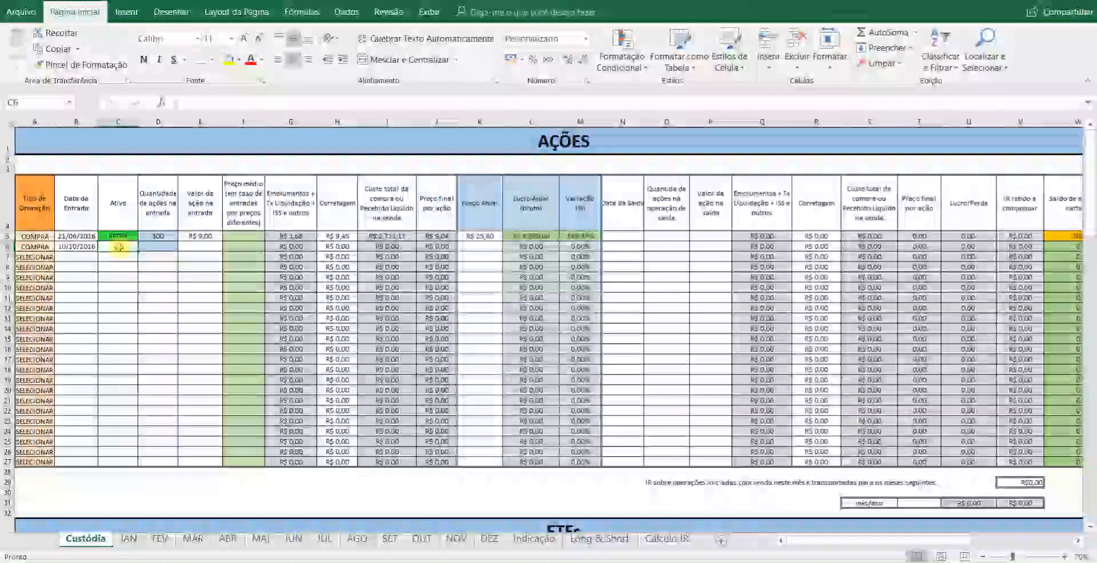
text(petr4)
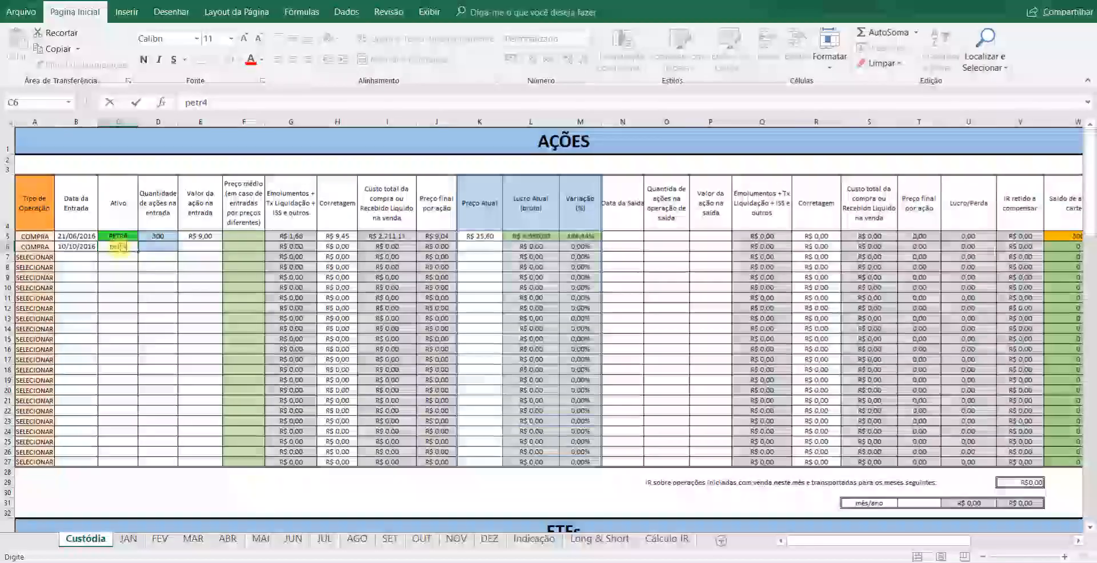
key(ctrl+Return)
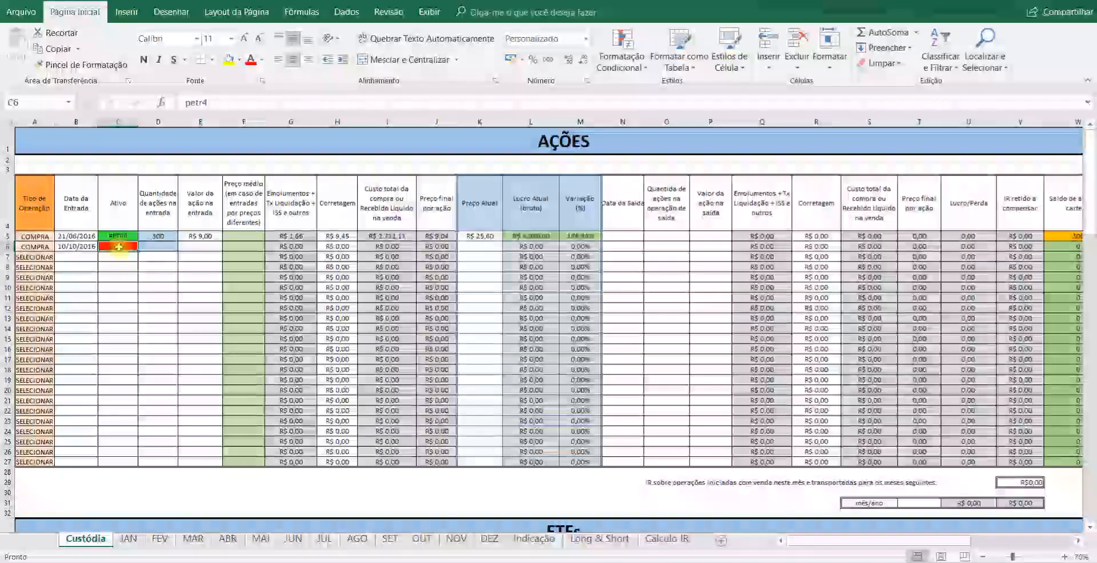
text(PETR4)
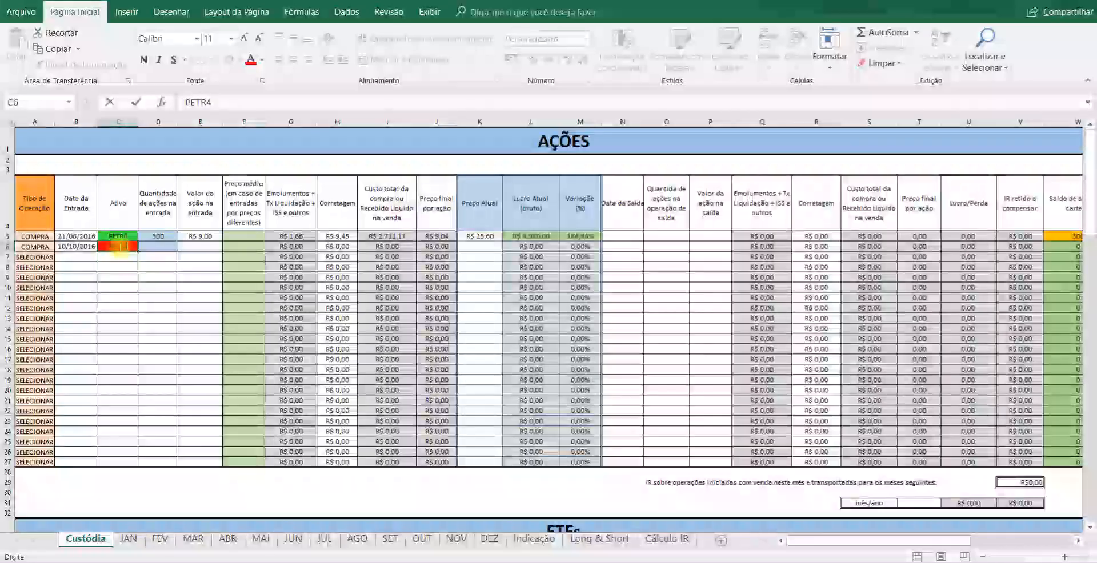
key(Tab)
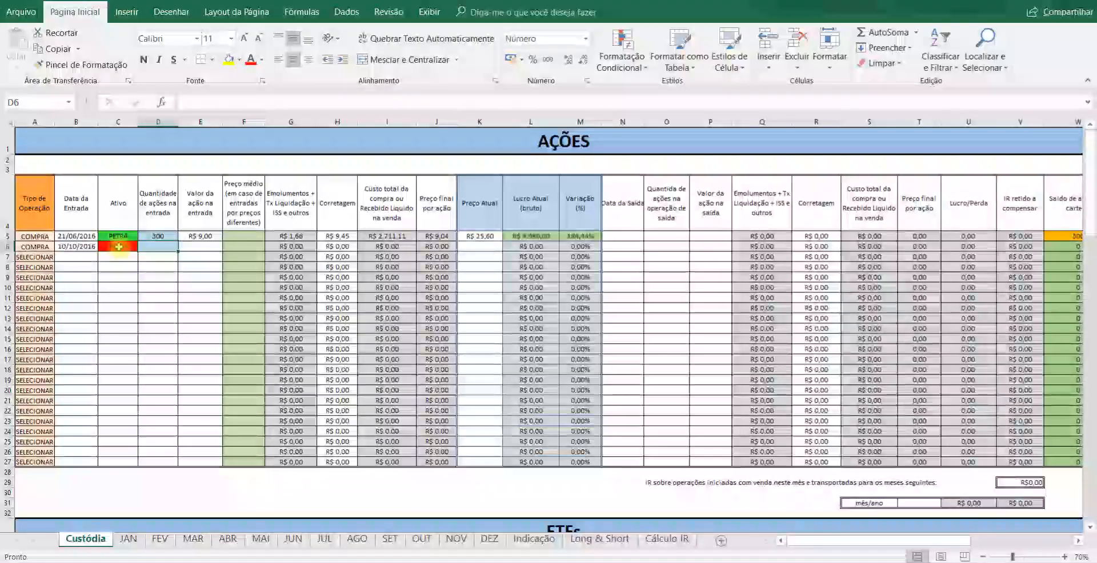
text(300)
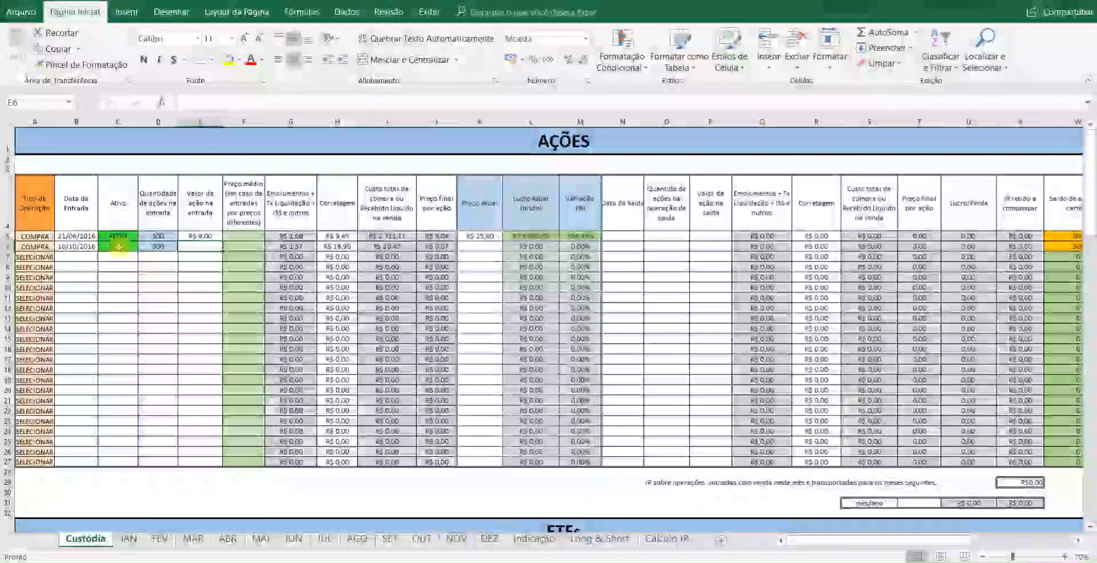
text(13)
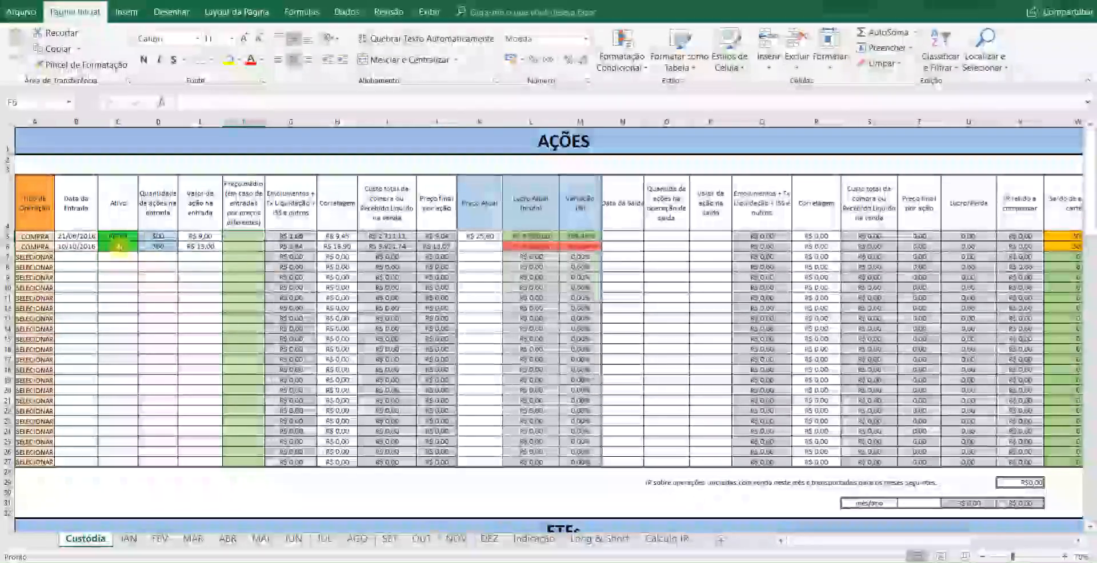
- Enter an average price of 11 for both PETR4 purchases in rows 5 and 6
key(Left)
key(Up)
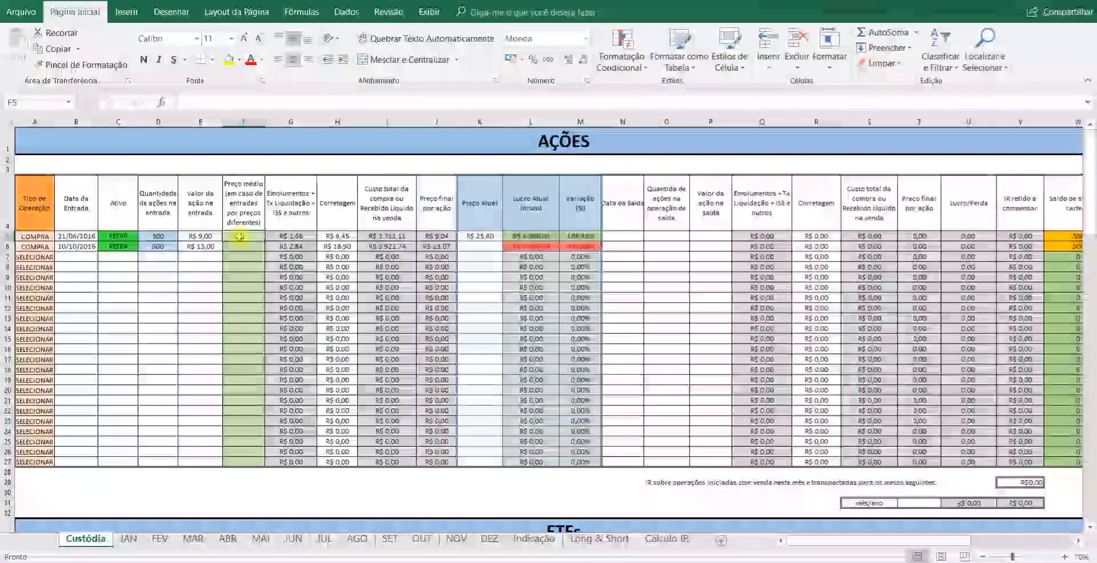
text(11)
key(Return)
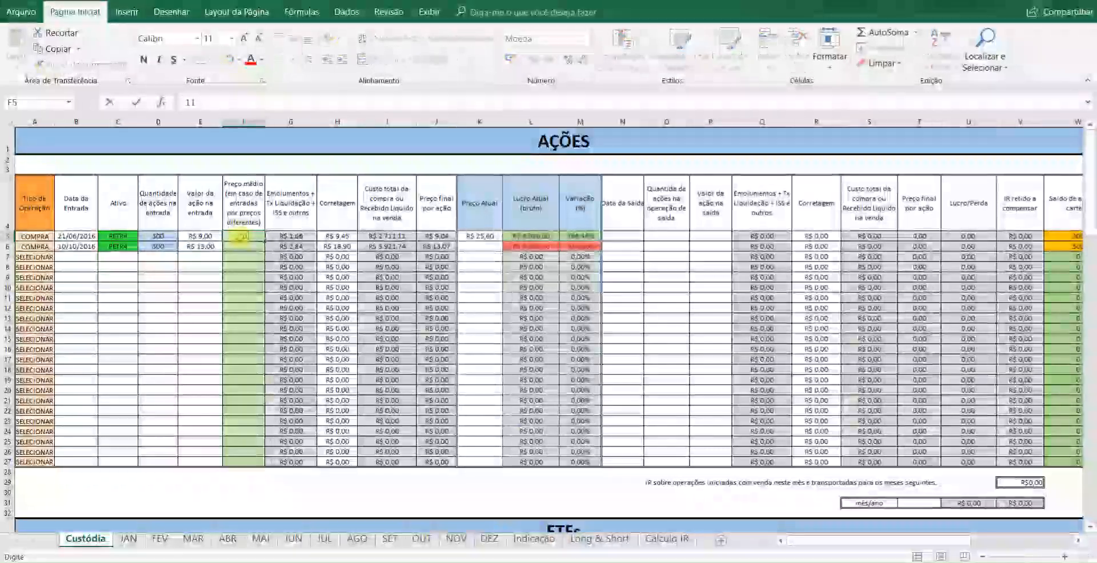
text(11)
key(Return)
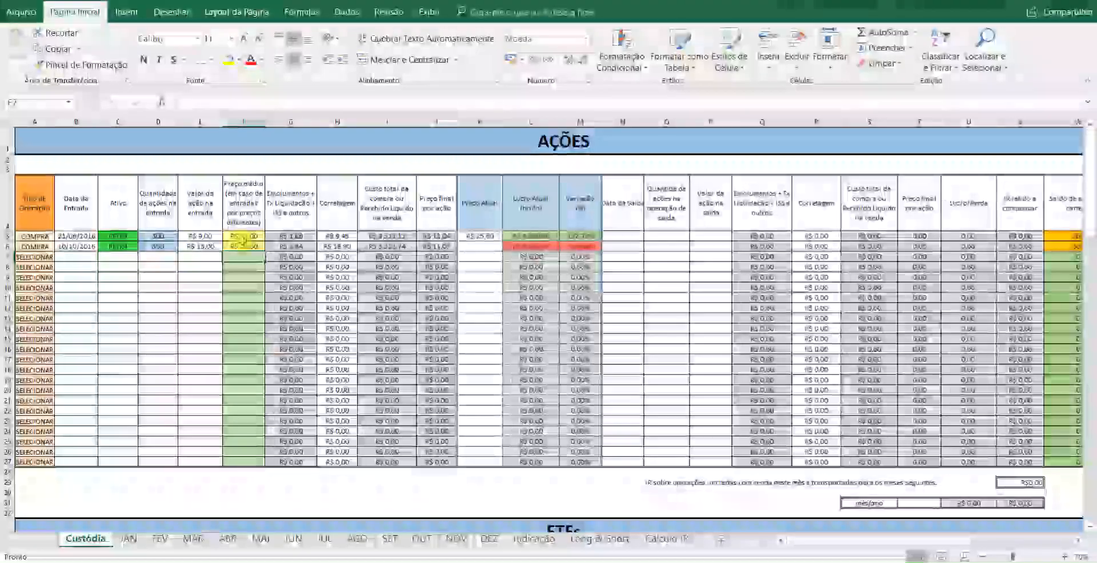
- Set the current price of the PETR4 purchase in row 6 to 25,6
click(481, 247)
text(25,6)
key(Return)
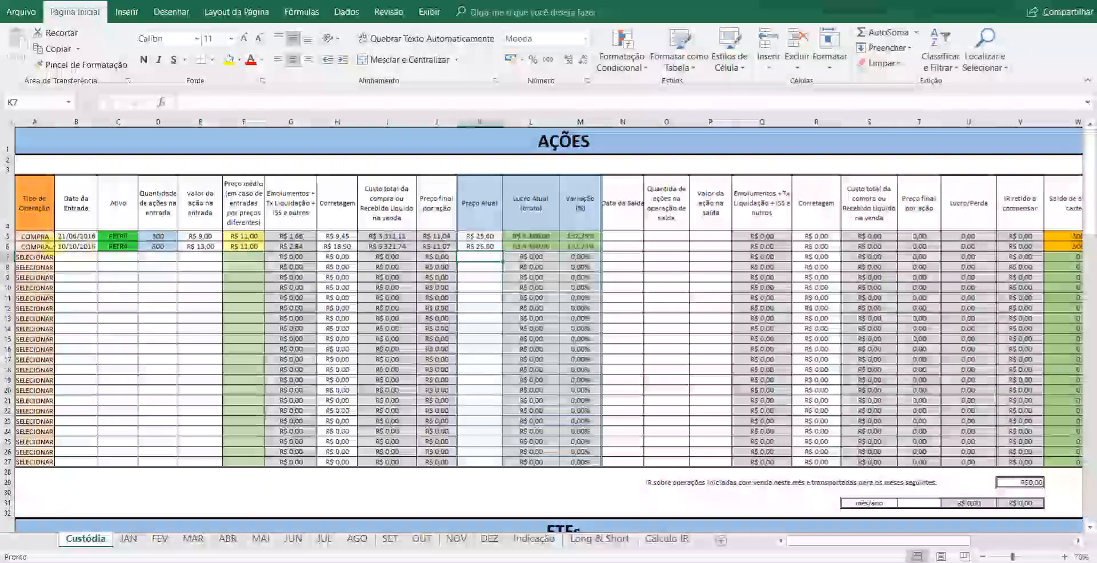
- Split the second purchase's quantity into 100 shares in row 6 and 200 shares in row 7
click(7, 246)
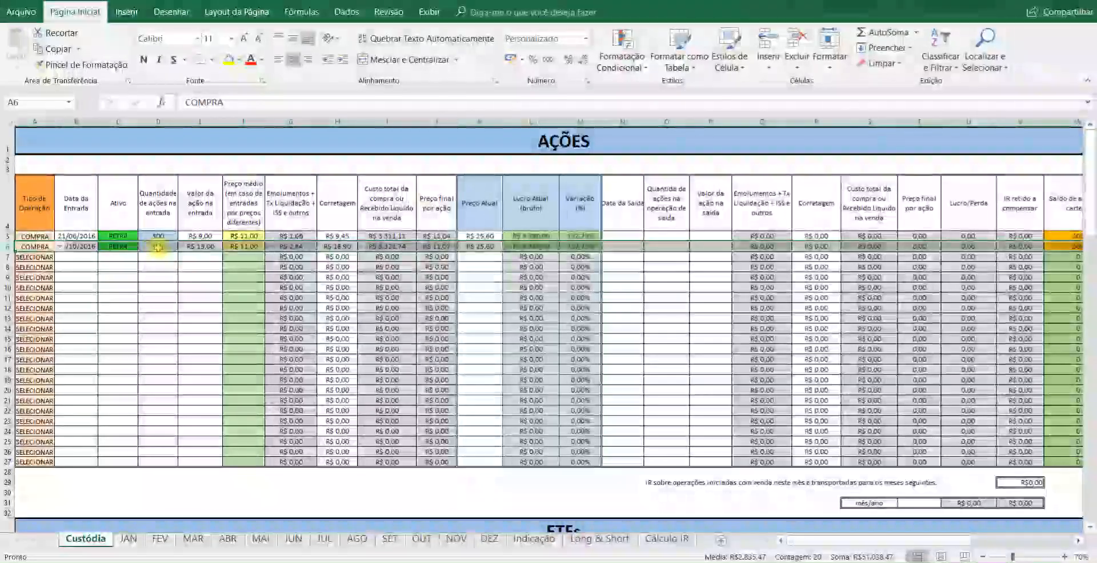
click(155, 247)
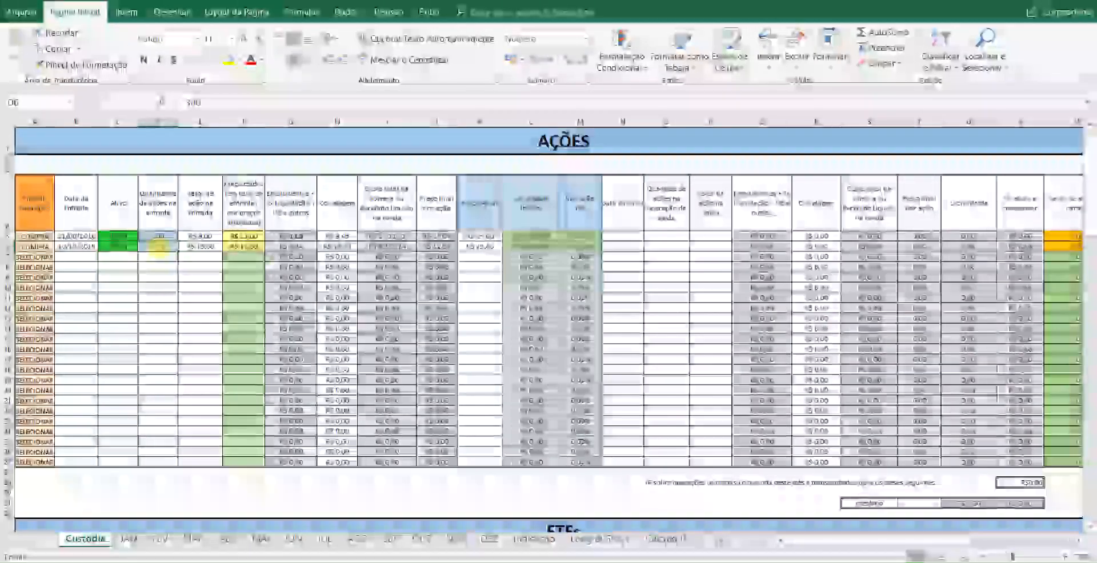
text(11)
key(Return)
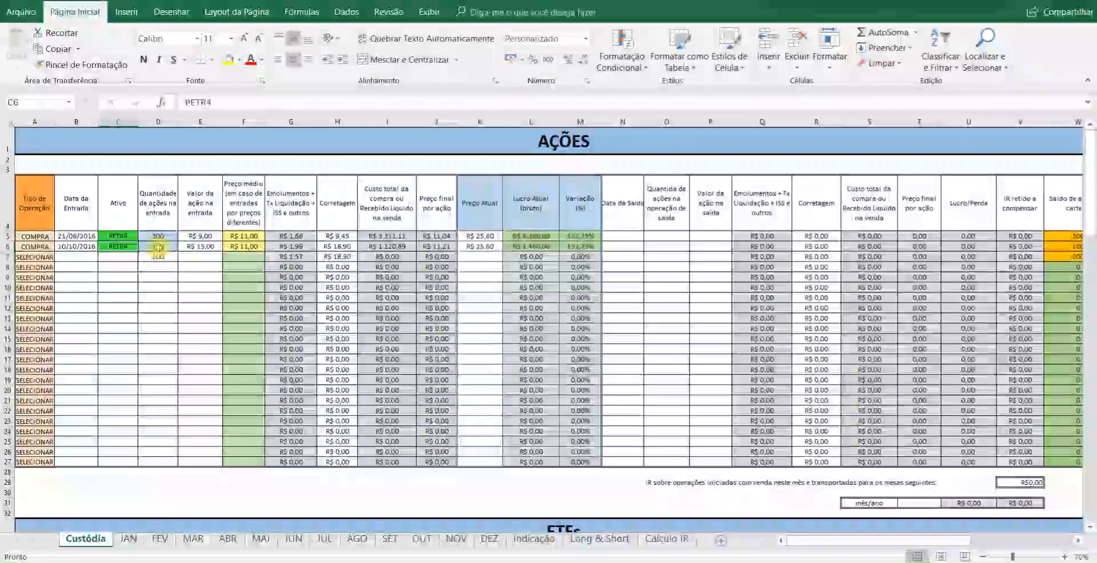
- Copy row 6's entry date and asset into row 7 and set row 7's operation type to COMPRA
key(Left)
key(shift+Right)
key(ctrl+c)
key(Down)
key(ctrl+v)
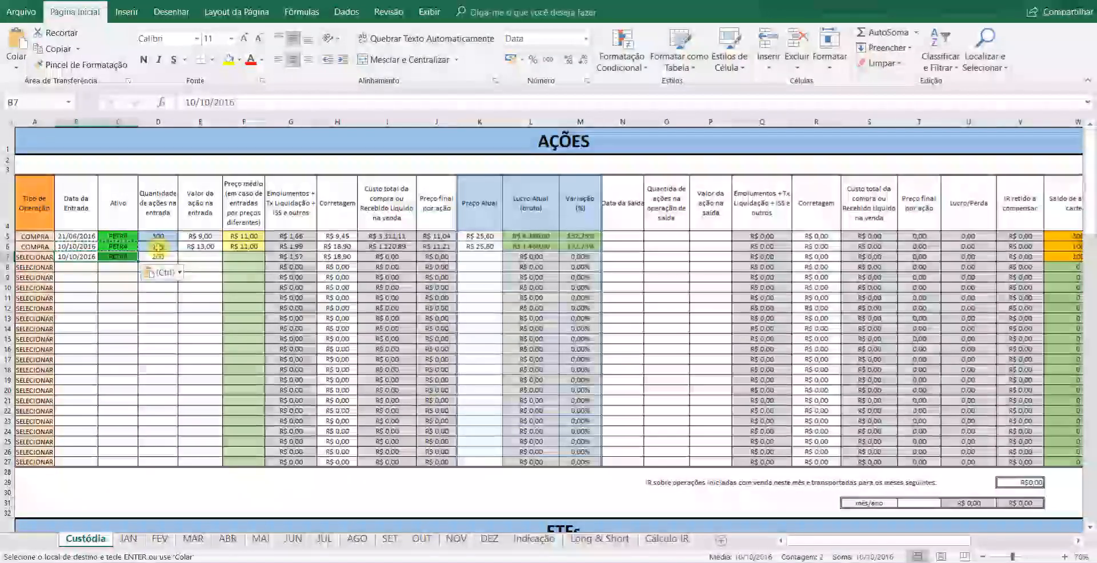
click(60, 256)
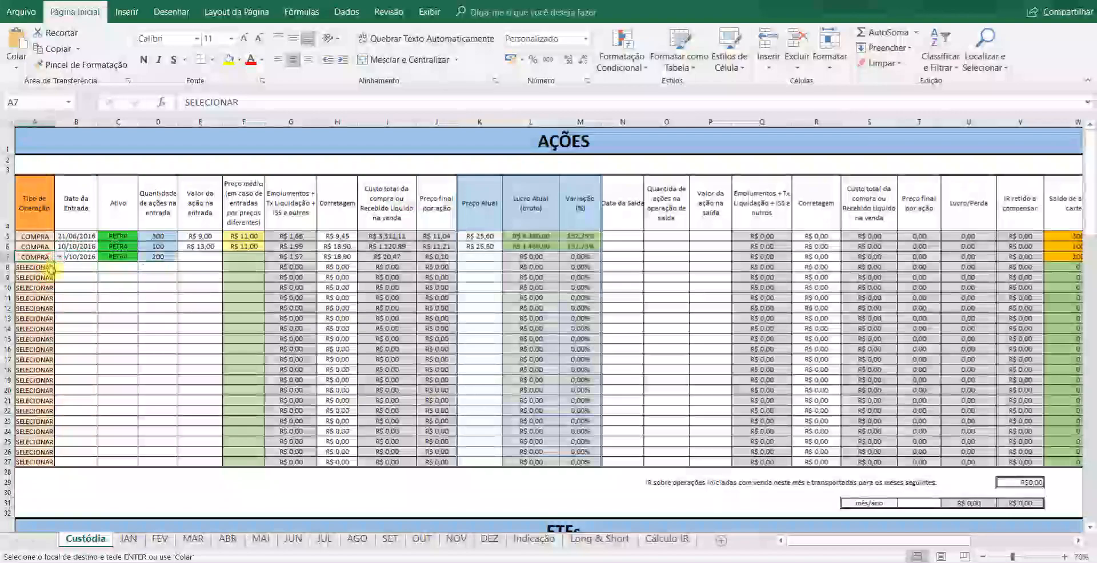
- Enter an entry value of 13 and an average price of 11 for row 7
click(208, 258)
text(1300)
click(208, 258)
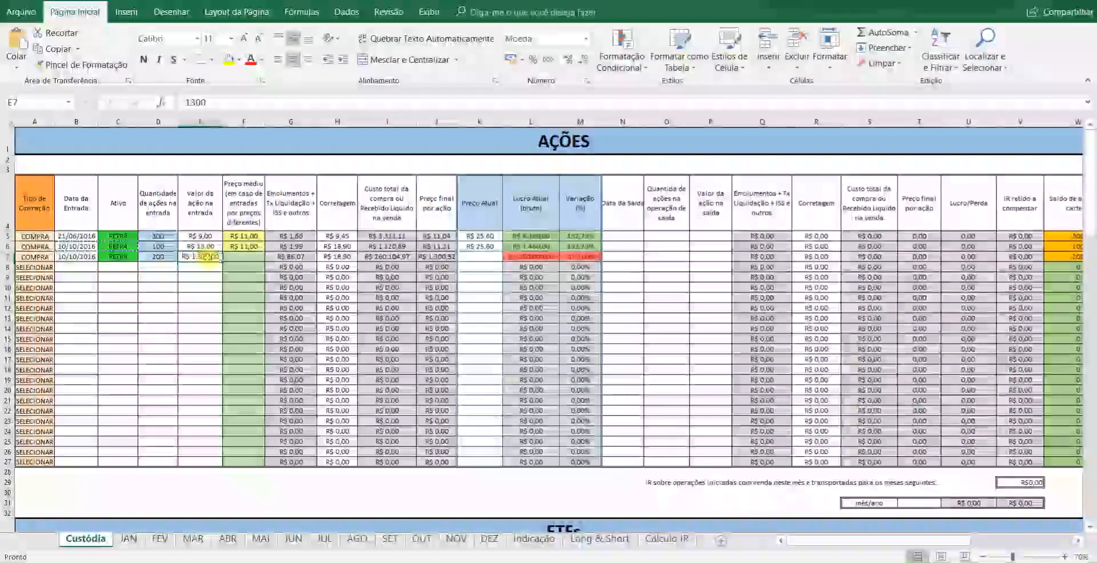
text(13)
text(11)
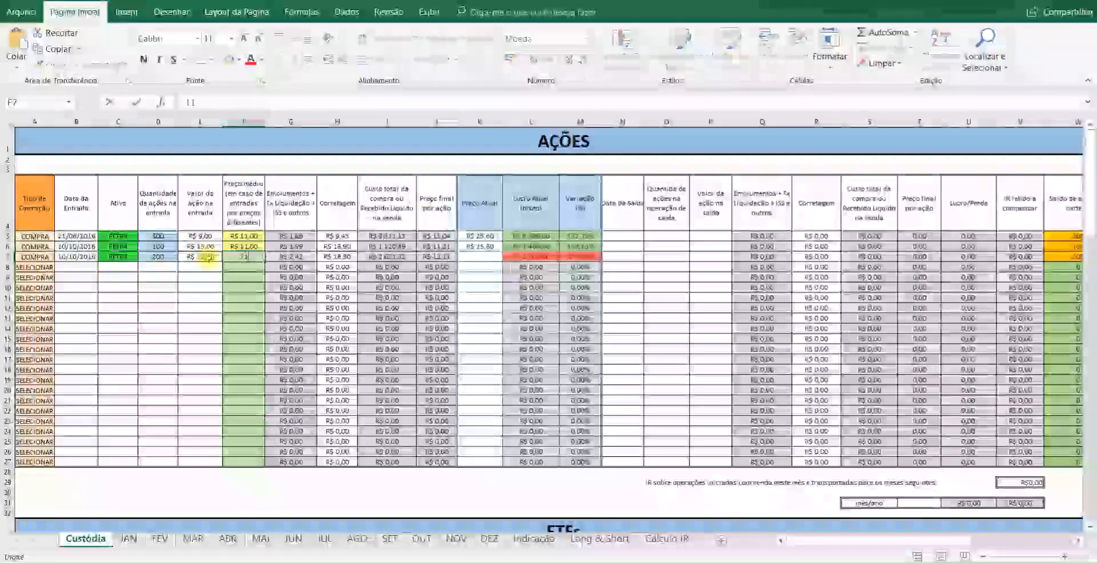
key(Tab)
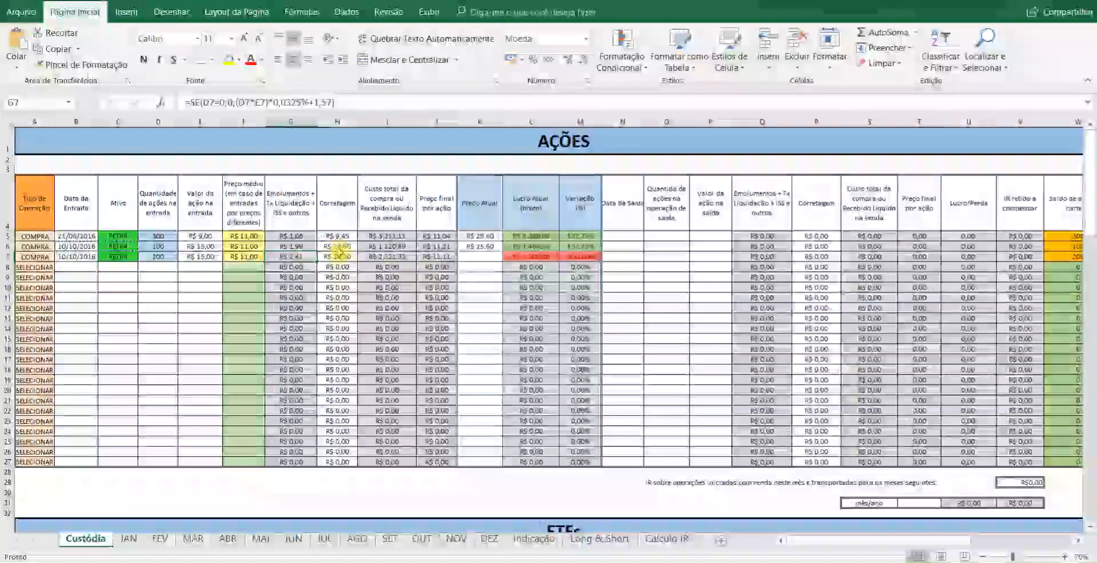
- Replace the brokerage formulas with 12,60 in row 7 and 6,3 in row 6
click(334, 257)
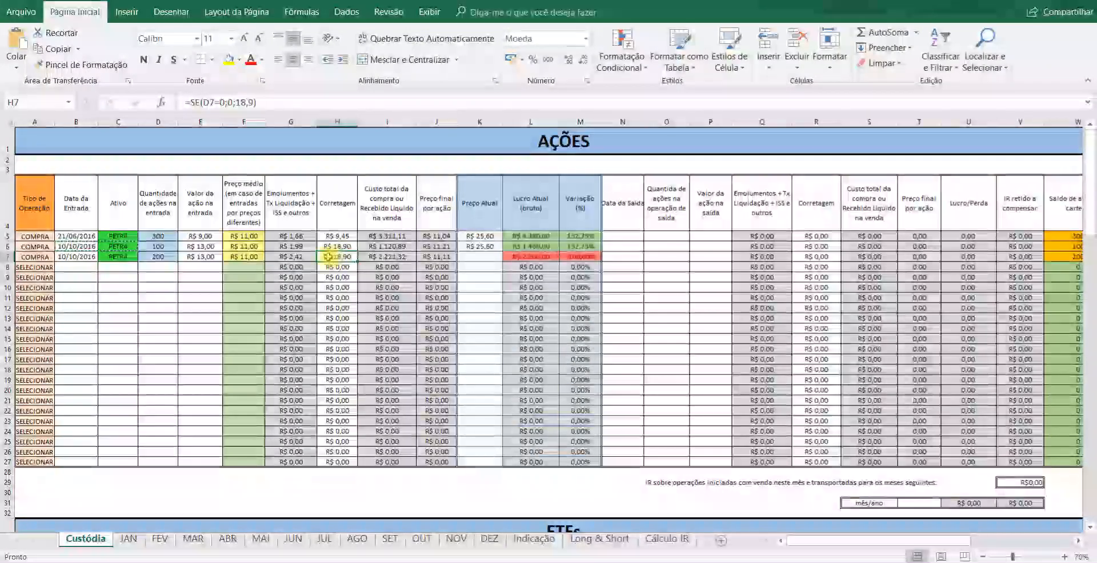
text(12,00)
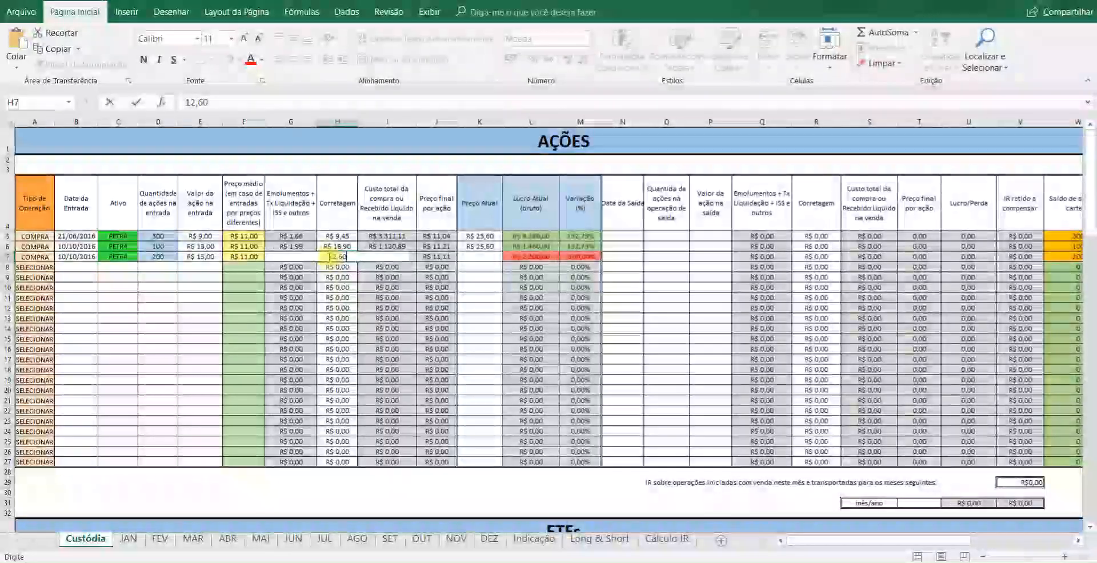
key(Up)
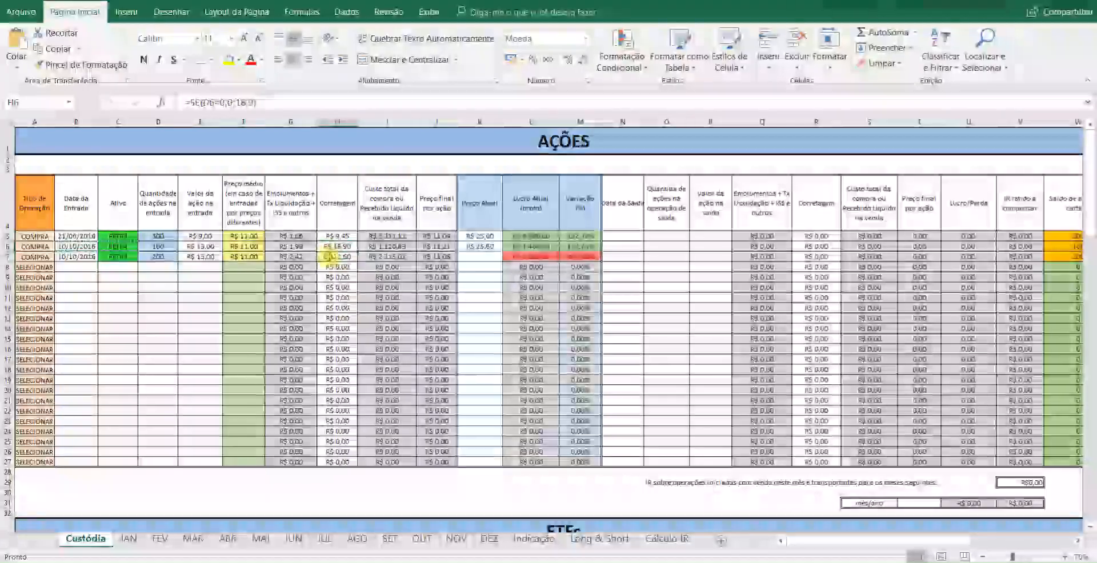
key(F2)
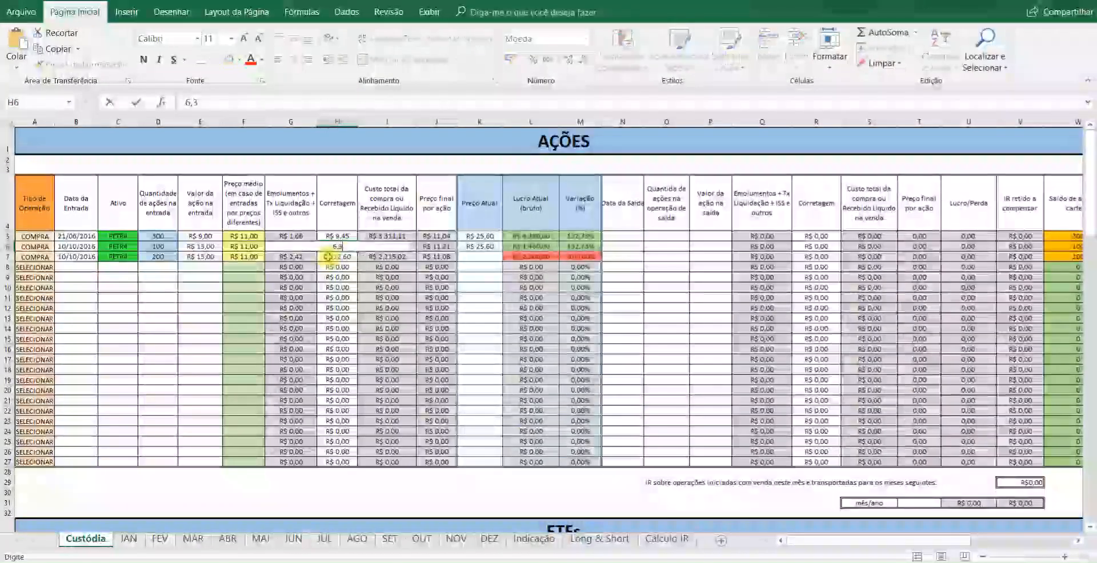
text(6,3)
key(Return)
- Change the fixed amount added in the emoluments formulas to 0,52 for row 6 and 1,05 for row 7
click(295, 246)
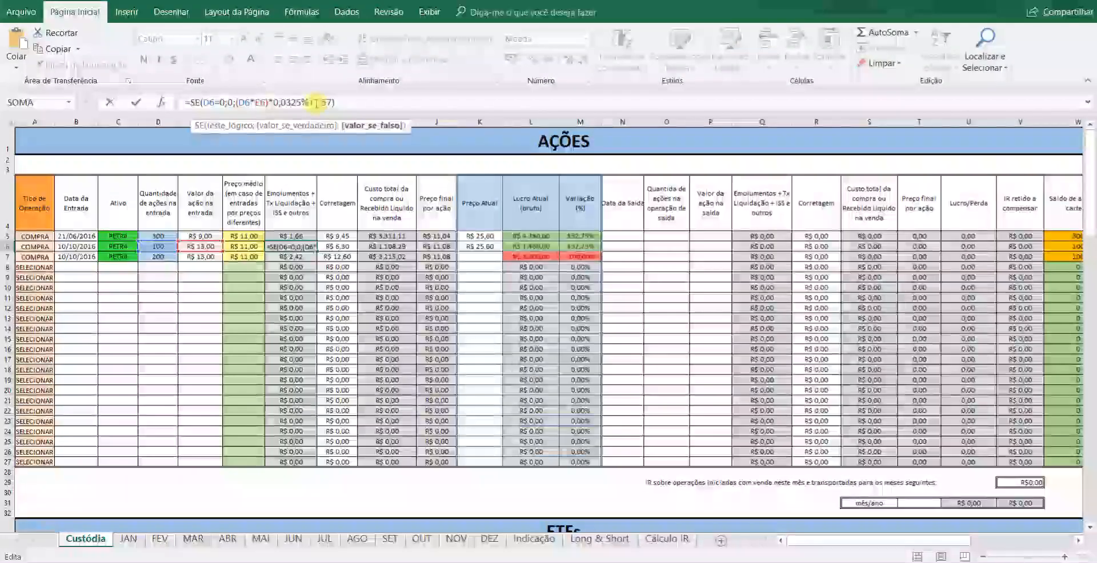
text(52)
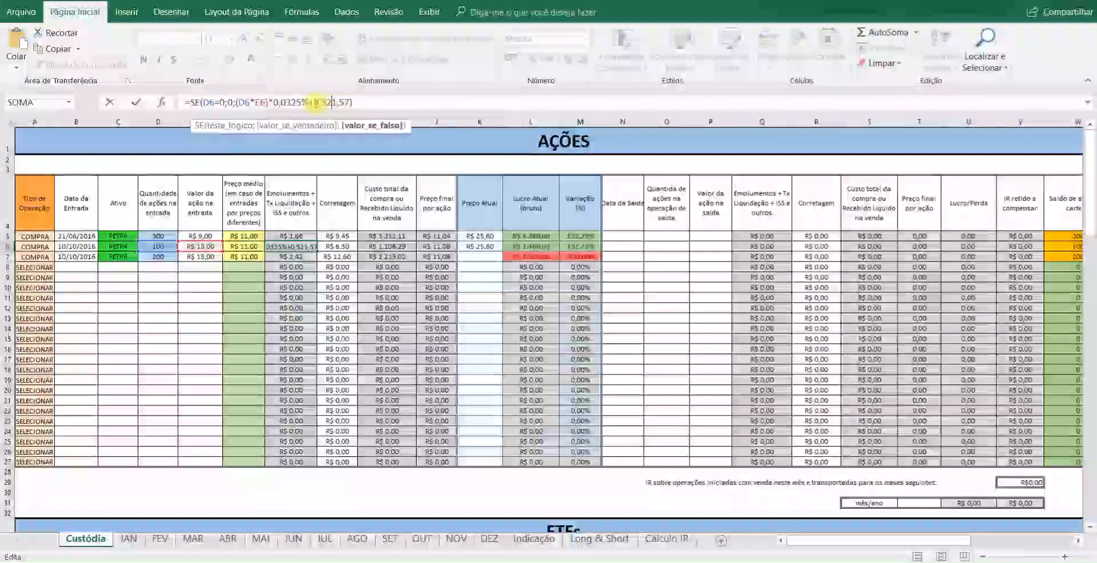
key(Delete)
key(Delete)
key(Delete)
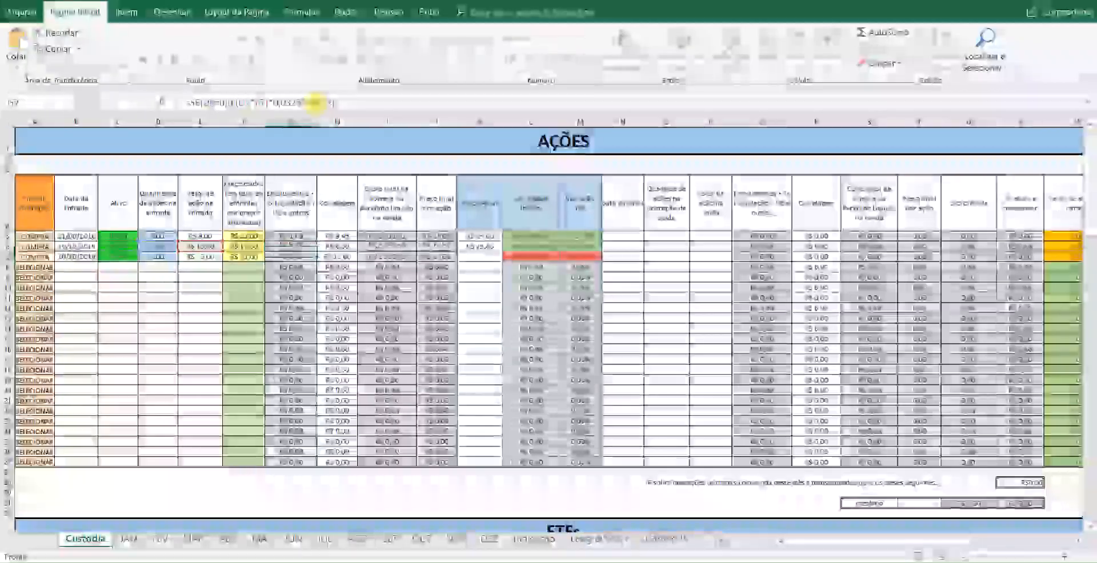
key(Return)
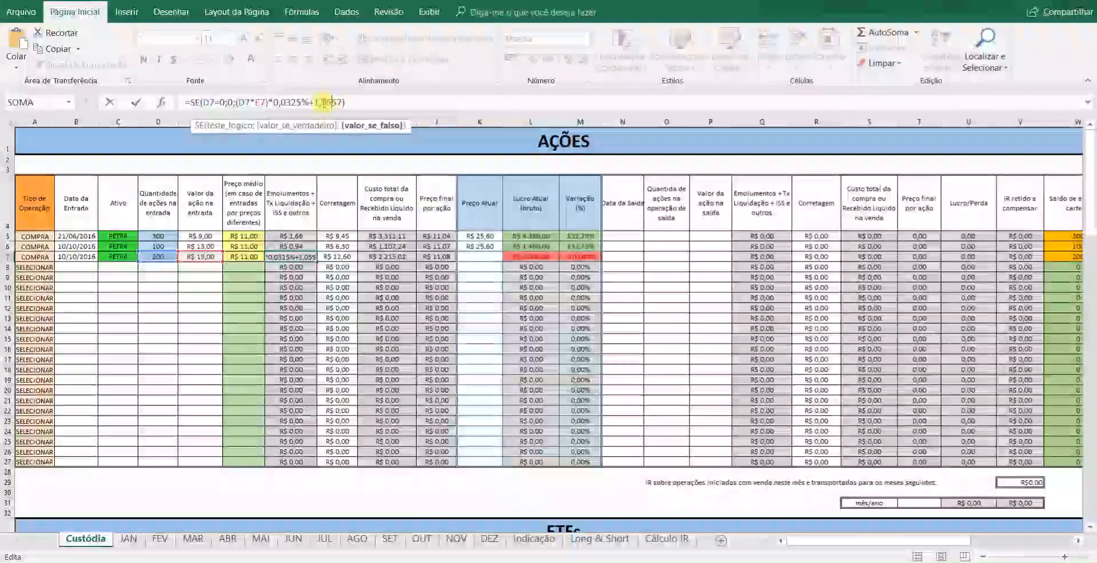
key(Return)
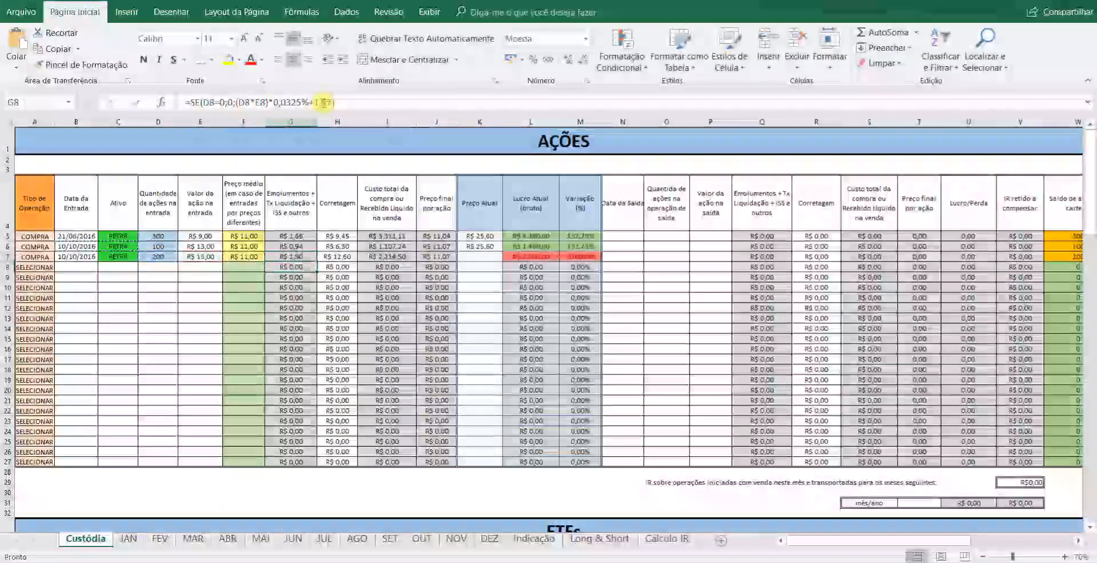
- Select the first two PETR4 purchases, rows 5 and 6, and dismiss the incoming e-mail notification
key(Up)
key(Right)
key(Right)
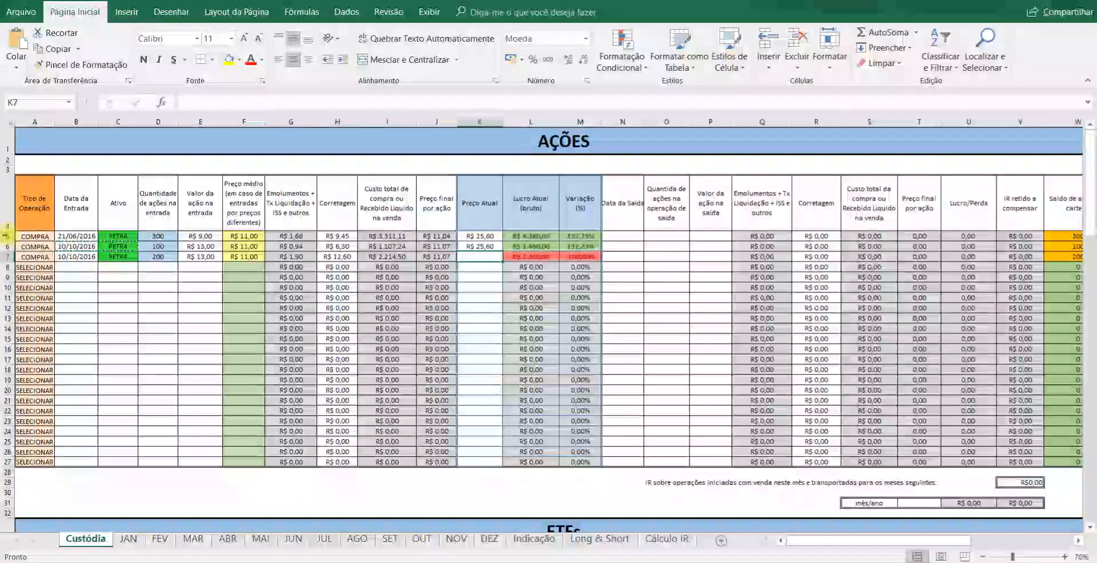
drag(5, 236, 6, 247)
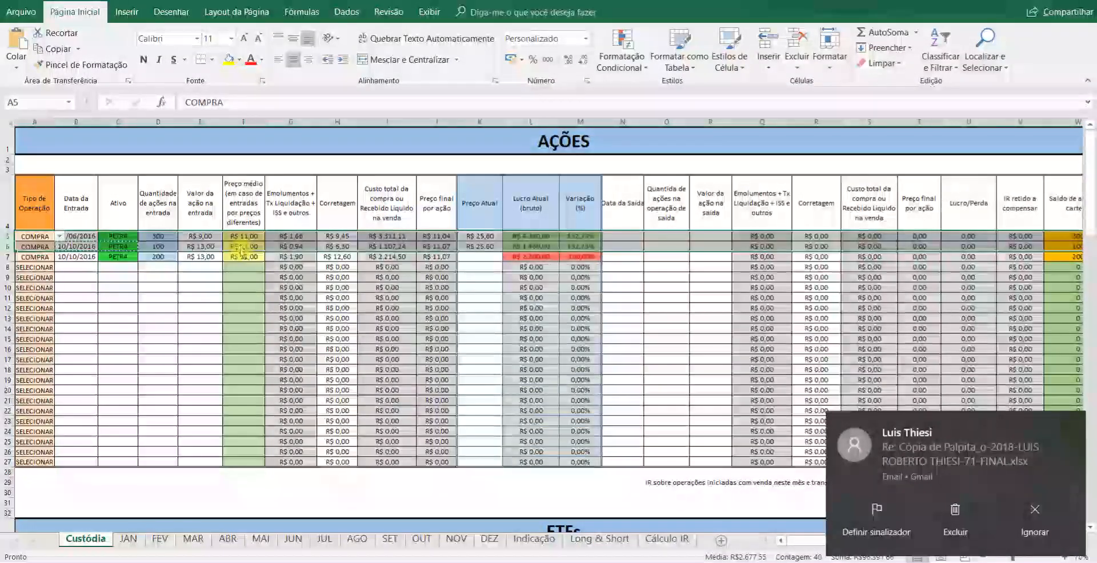
click(1024, 506)
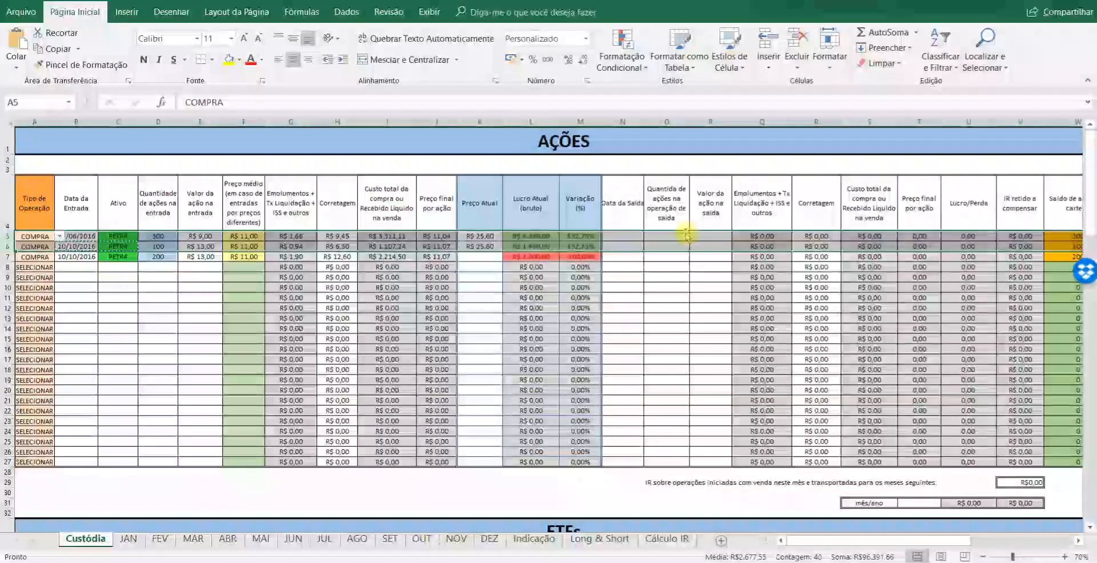
- Examine the monthly tax due, the tax rules and the Ações, ETFs e Opções table on the Cálculo IR sheet
click(669, 539)
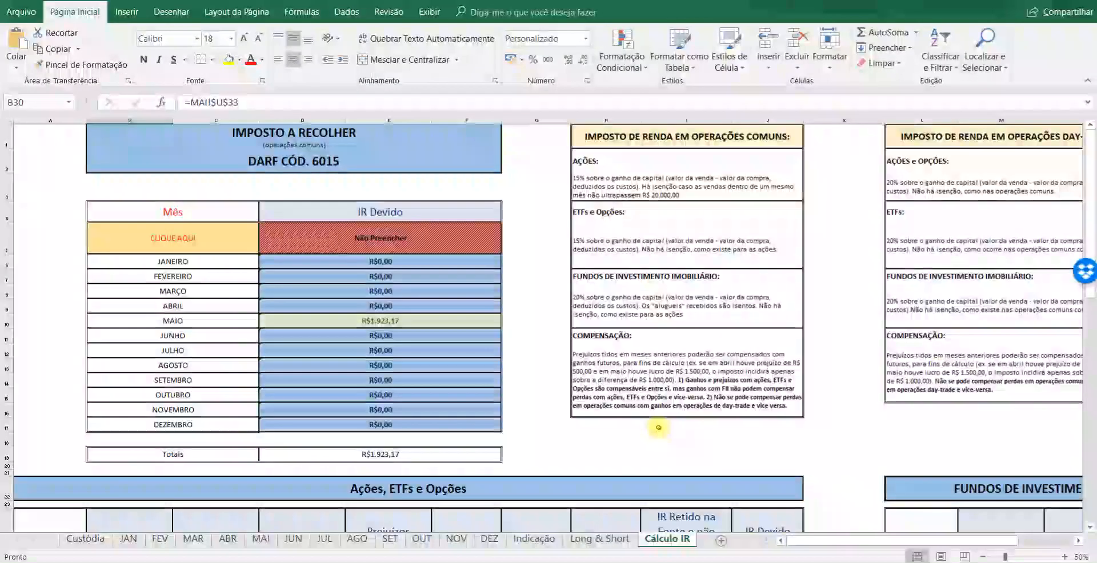
scroll(658, 428, right, 5)
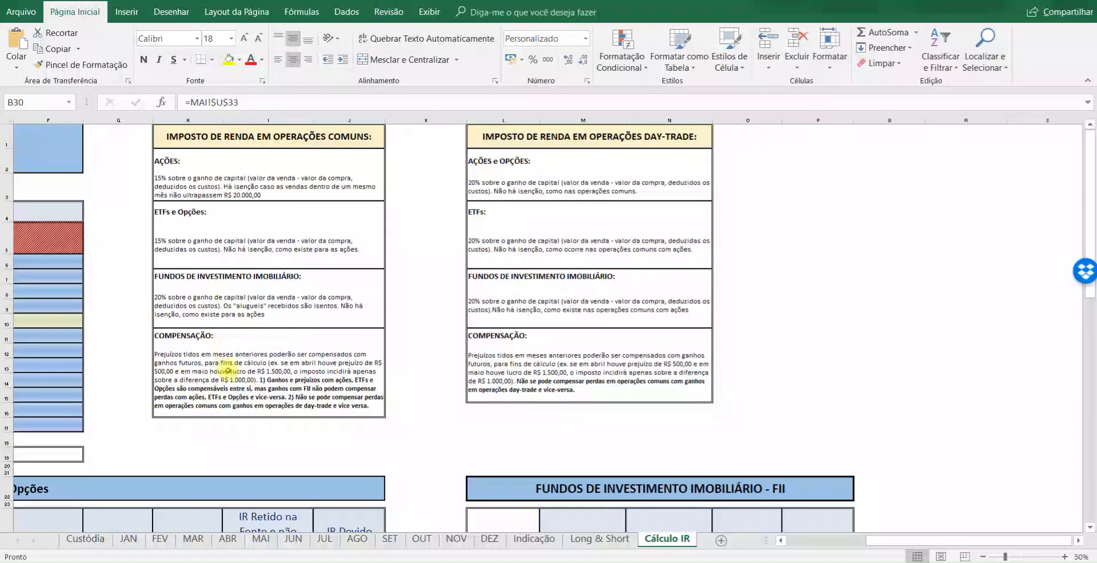
scroll(225, 388, left, 5)
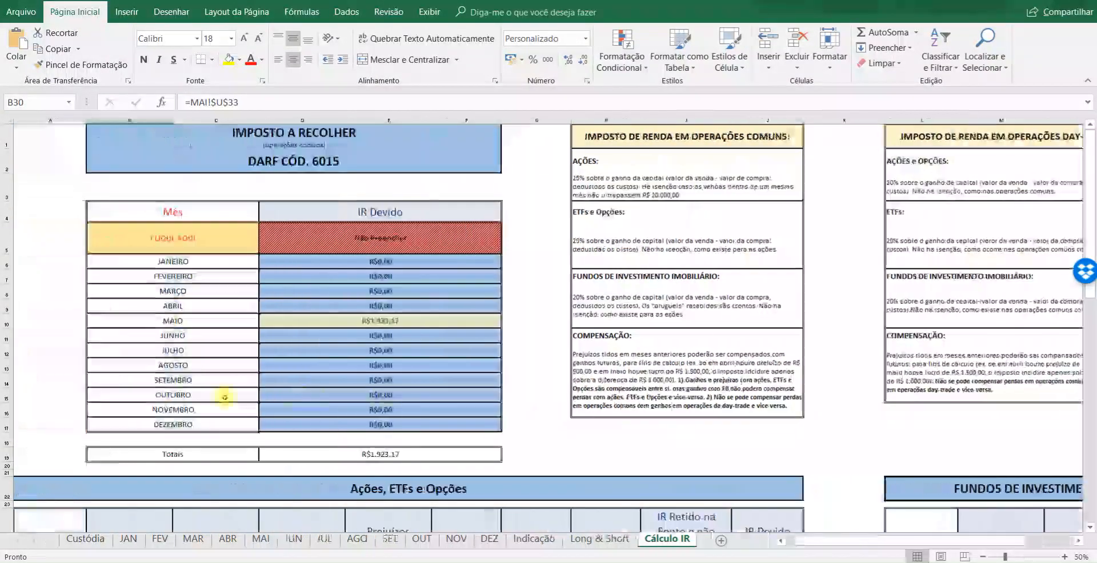
scroll(225, 397, down, 3)
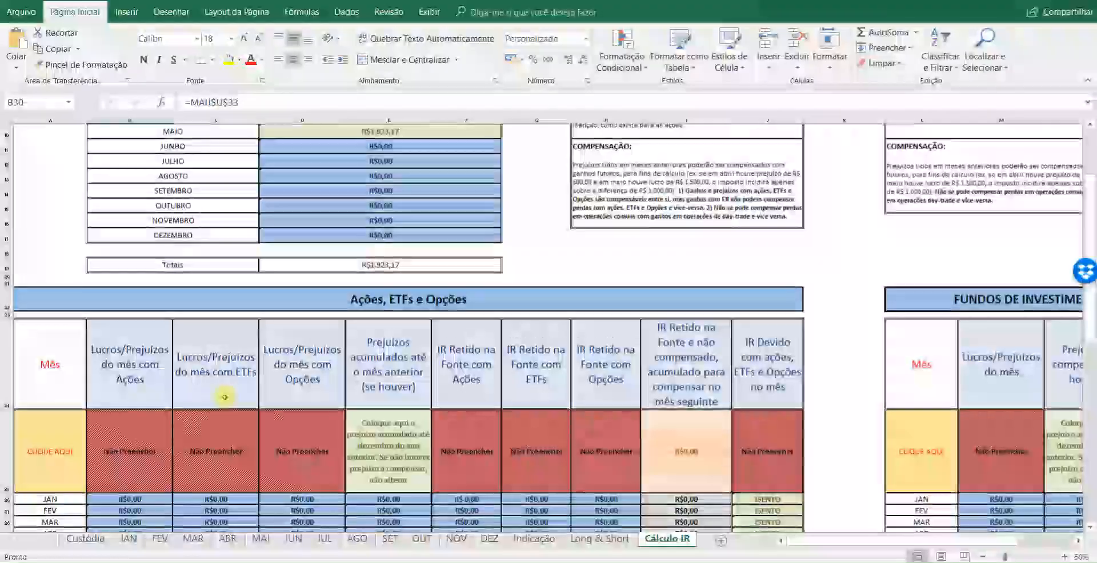
scroll(225, 396, down, 2)
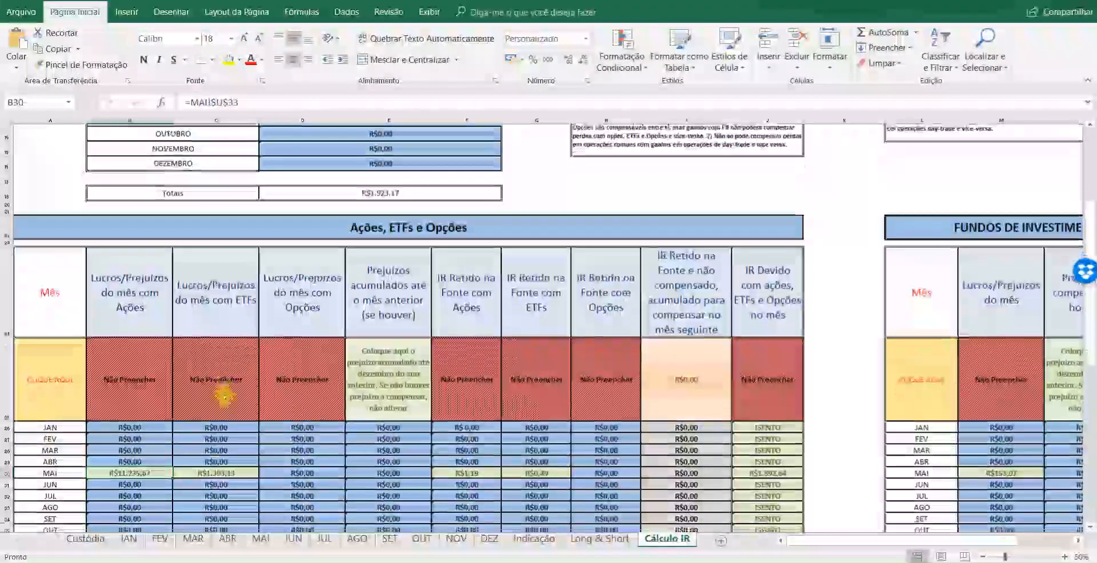
scroll(225, 397, down, 1)
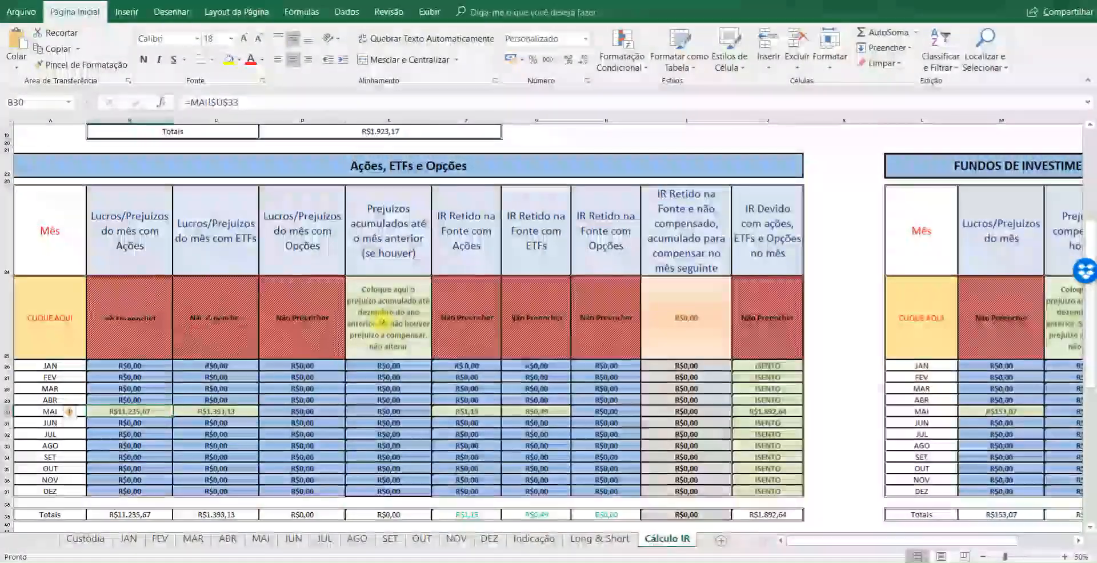
- Enter -3000 as the loss accumulated up to December of the previous year in the Ações, ETFs e Opções table
text(-3)
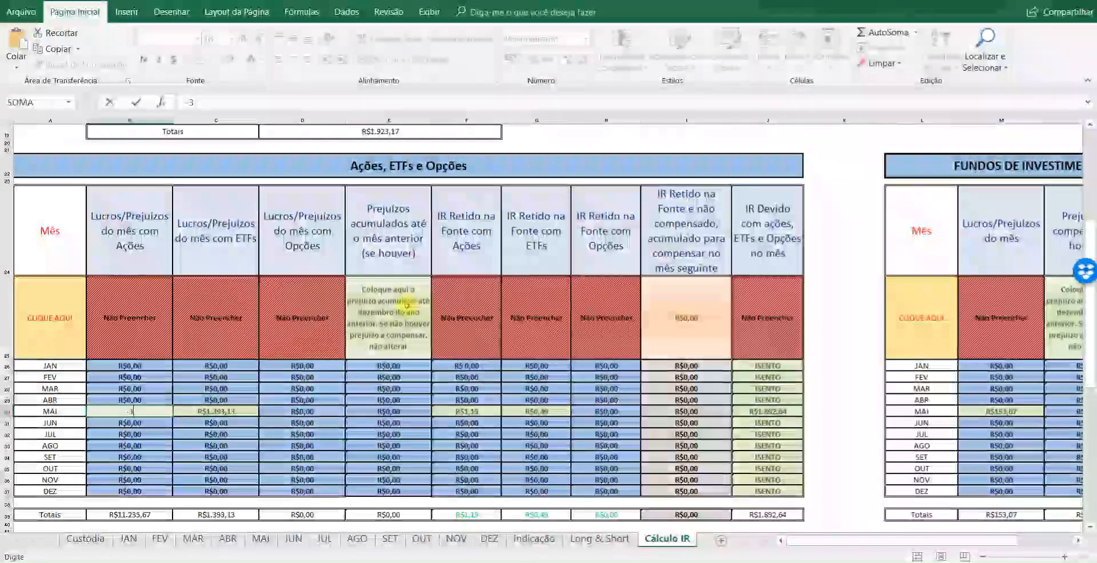
key(Escape)
click(384, 322)
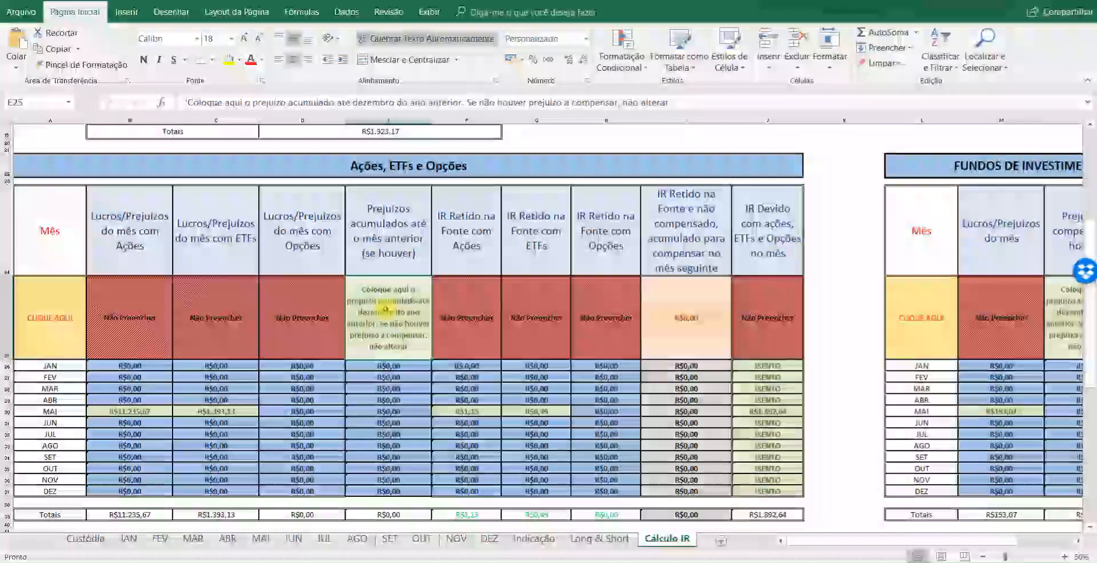
text(000)
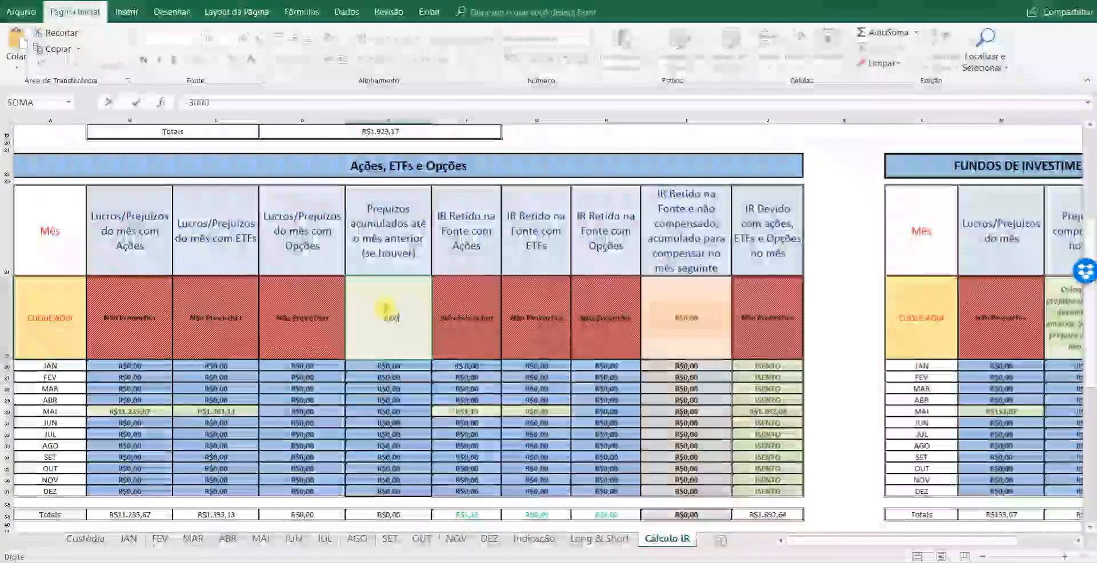
key(Return)
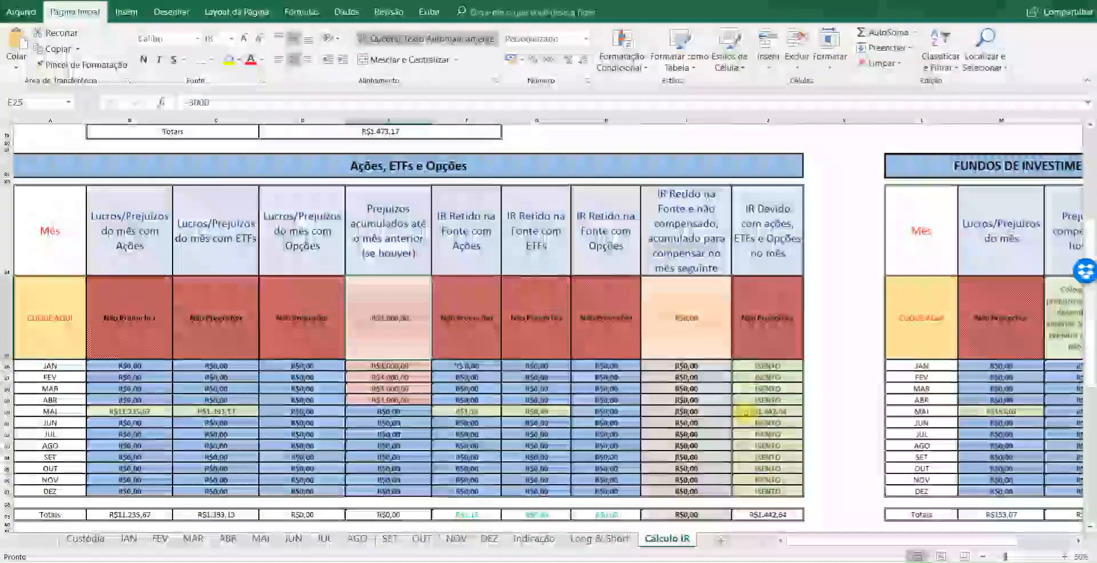
- Reset the accumulated loss for shares, ETFs and options to 0, and set it to -11000
text(0)
key(Return)
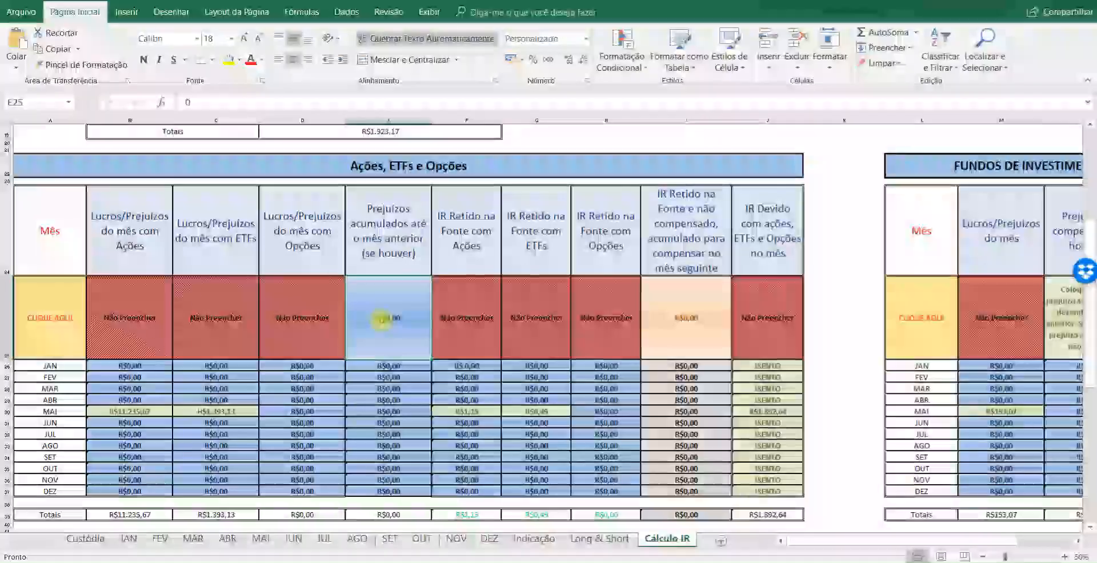
click(382, 320)
text(11)
key(BackSpace)
key(BackSpace)
text(-11)
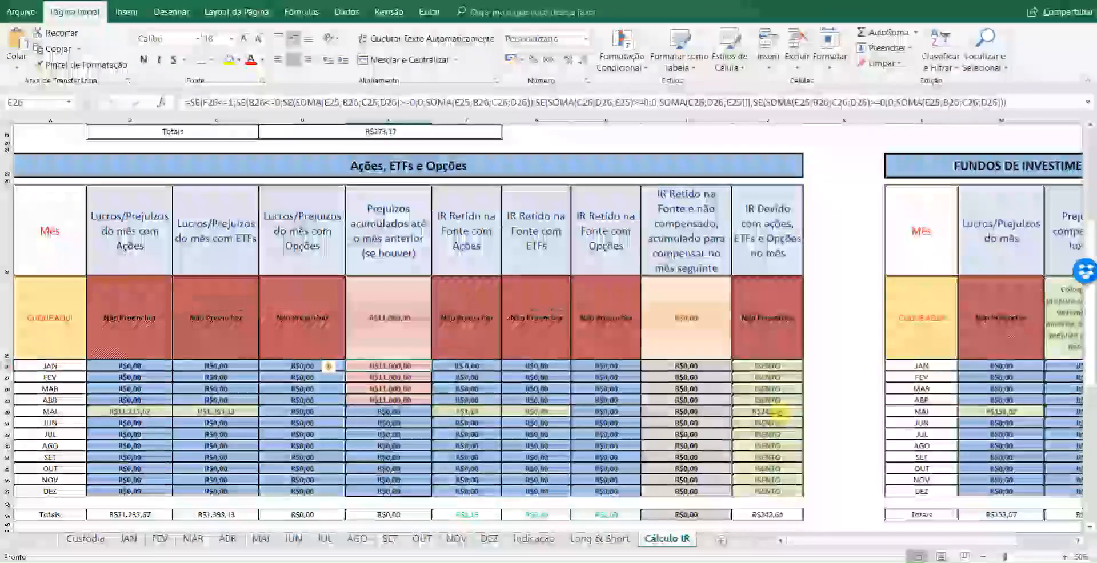
- Select May's share and ETF profits to check their sum, and set the accumulated loss to -12628,80
drag(155, 410, 184, 417)
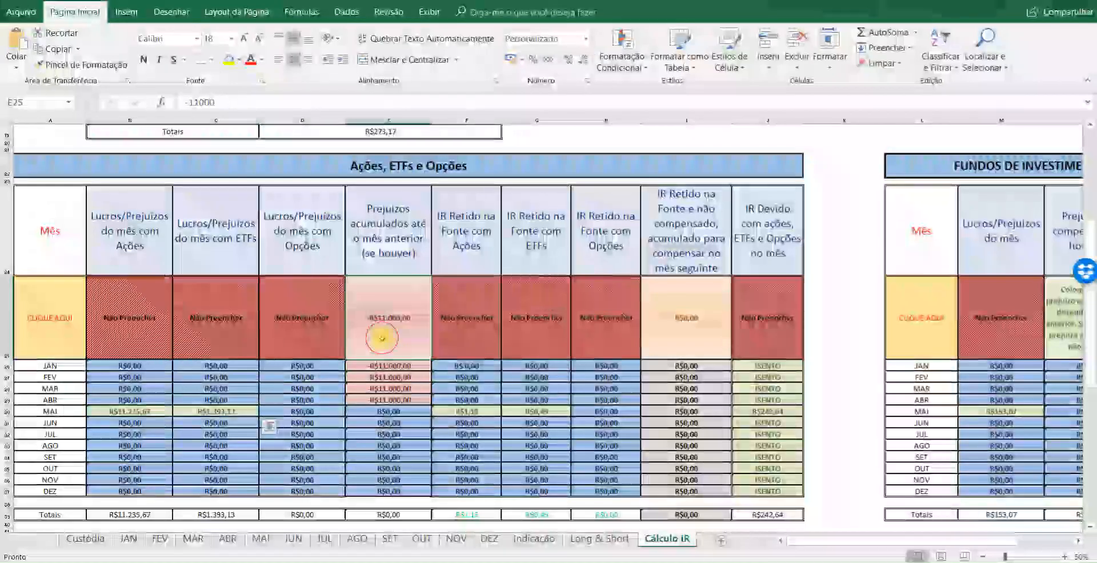
click(382, 338)
text(-12628,80)
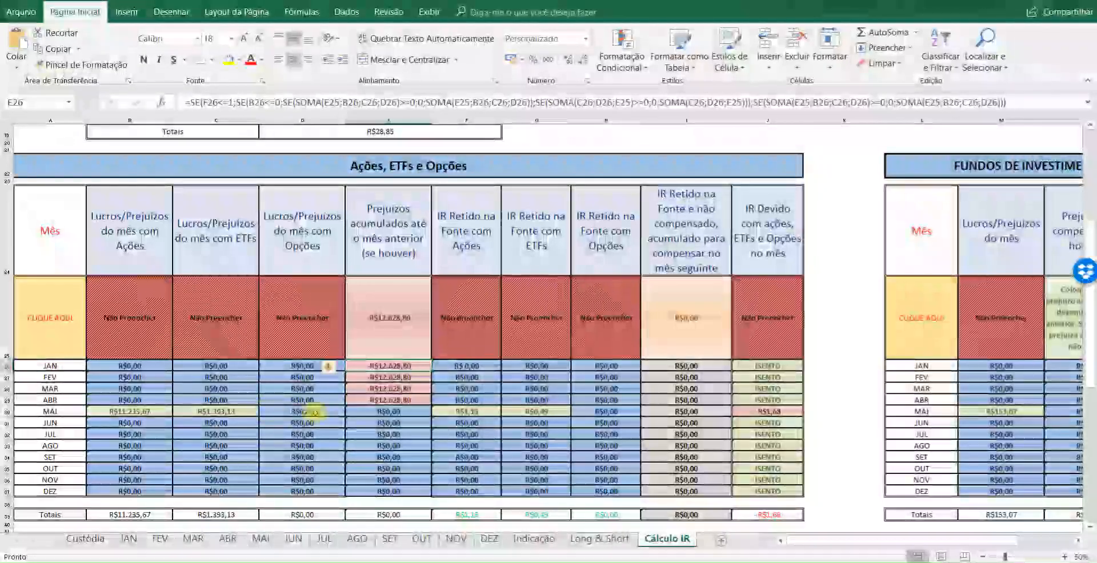
- Set the accumulated loss for shares, ETFs and options to -20000 and check the monthly tax due summary
click(391, 319)
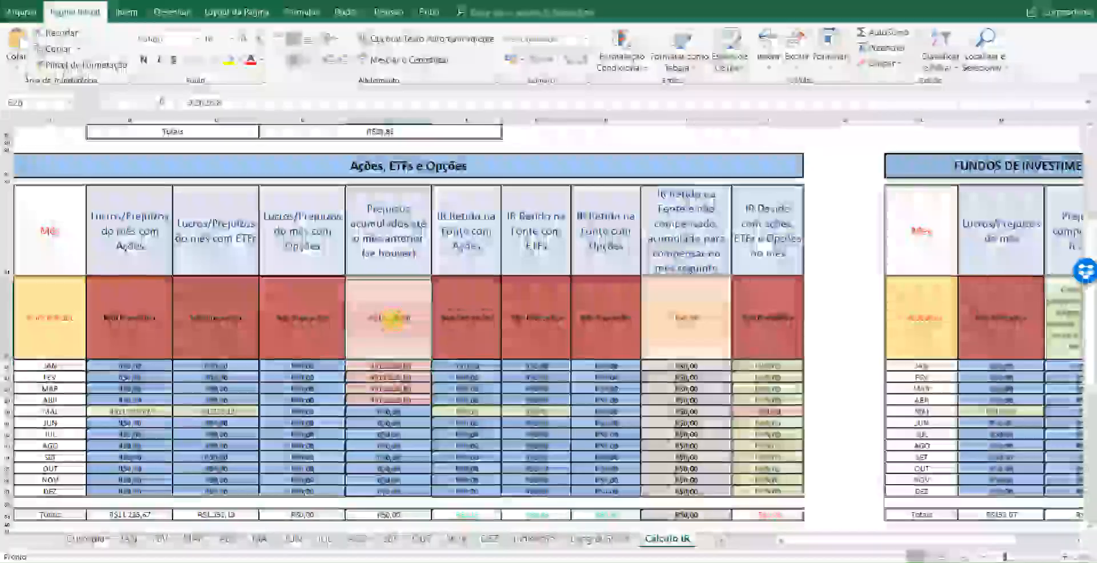
text(=20000)
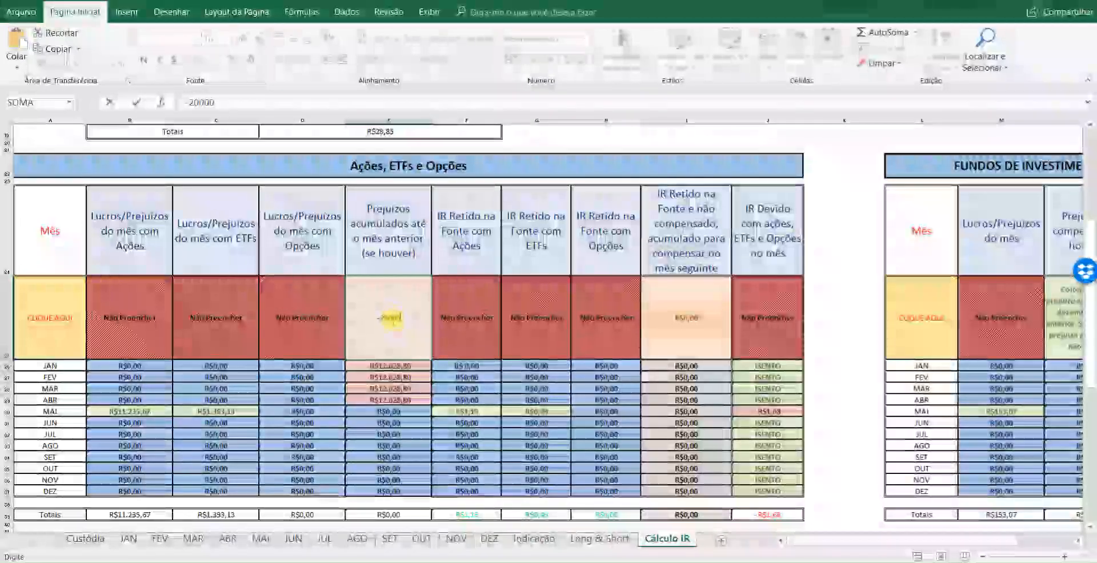
key(Return)
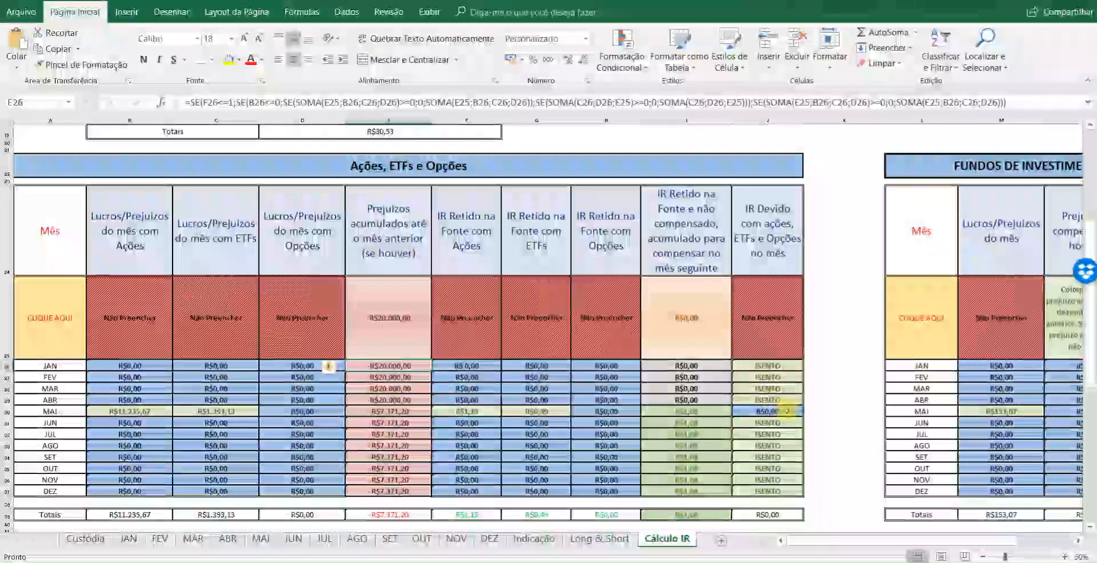
scroll(648, 378, up, 4)
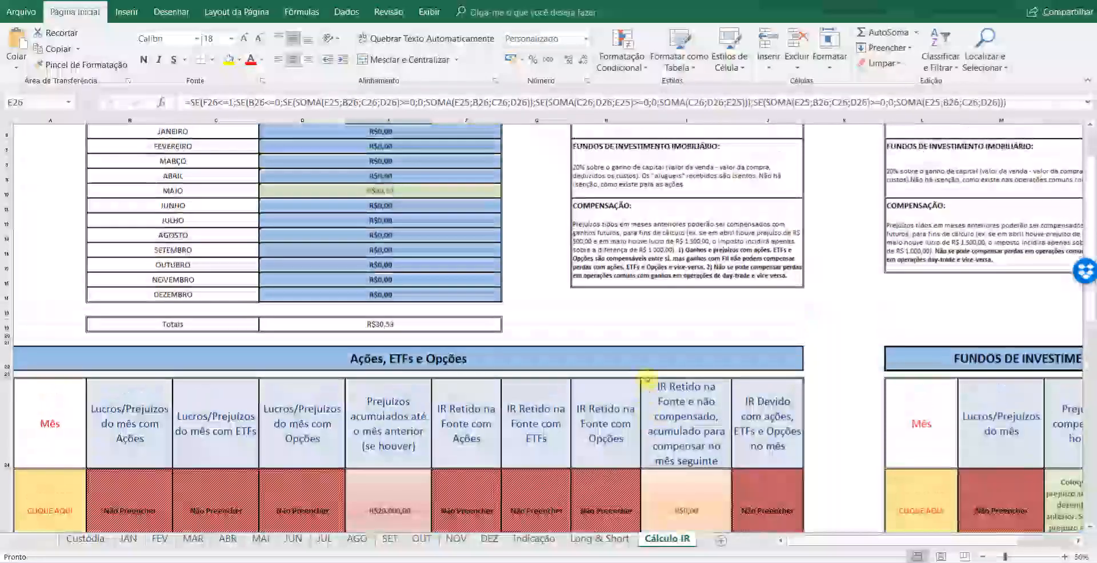
scroll(647, 379, down, 2)
scroll(629, 343, up, 1)
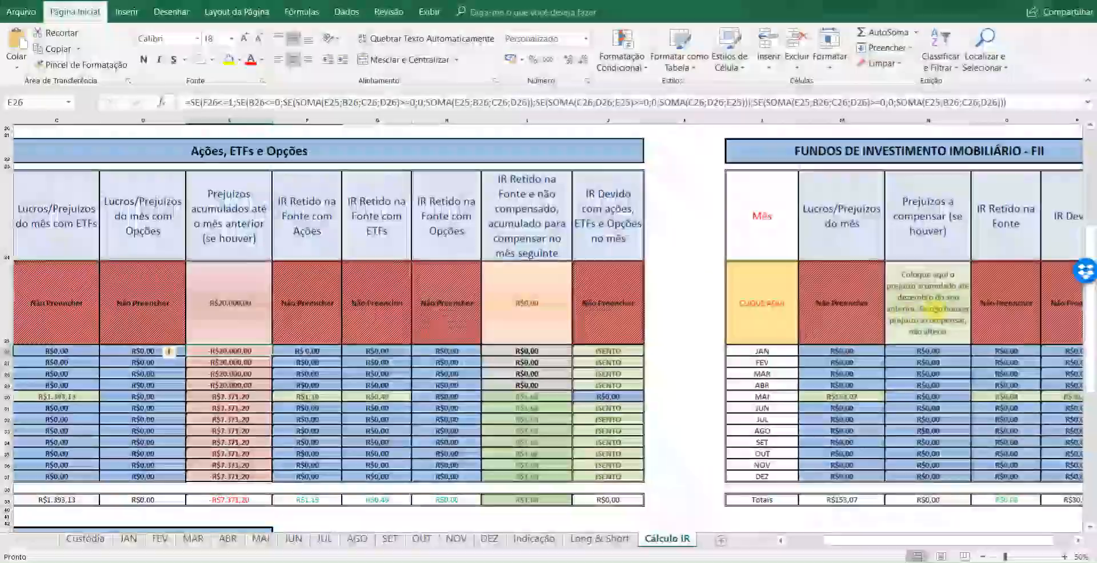
- Enter -200 as the loss accumulated up to the previous December in the Fundos de Investimento Imobiliário table
scroll(935, 310, right, 5)
click(530, 286)
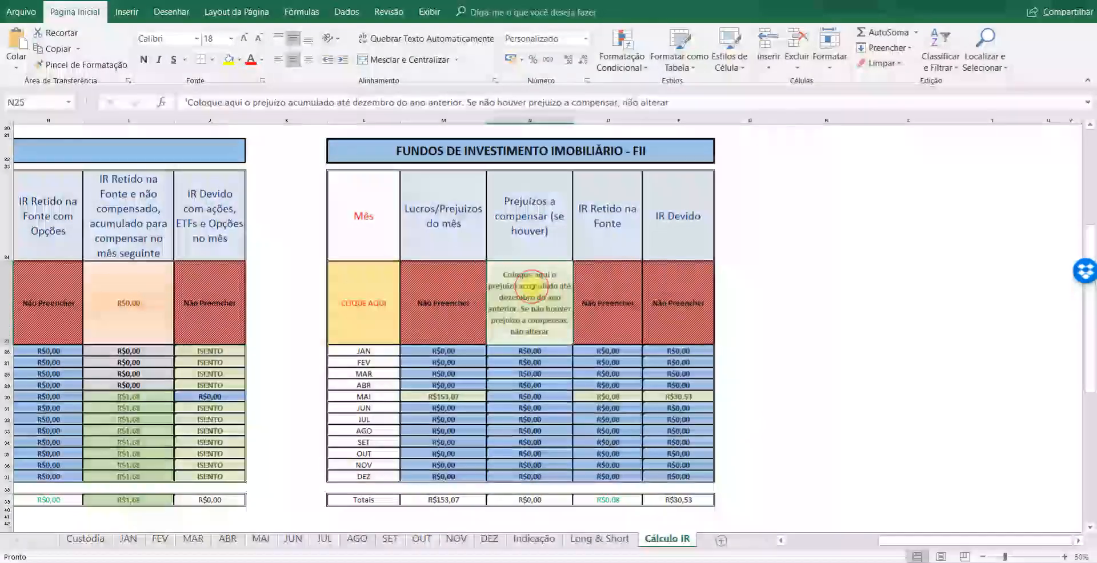
double_click(531, 286)
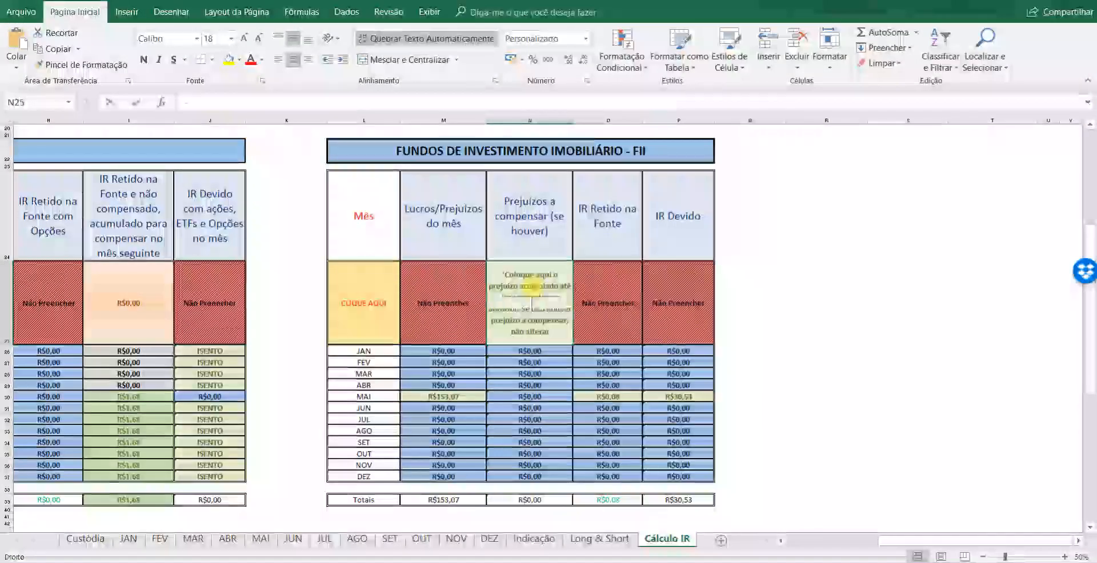
text(-200)
key(Return)
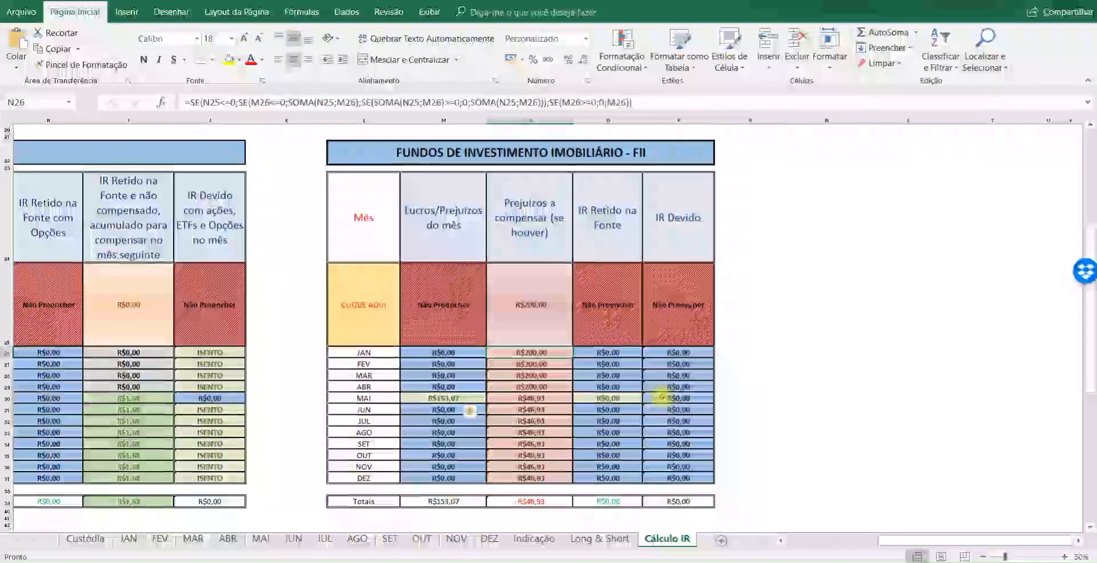
- Review the Imposto a Recolher summary, the compensation rules and the monthly Ações, ETFs e Opções table
scroll(656, 402, up, 7)
scroll(655, 402, left, 5)
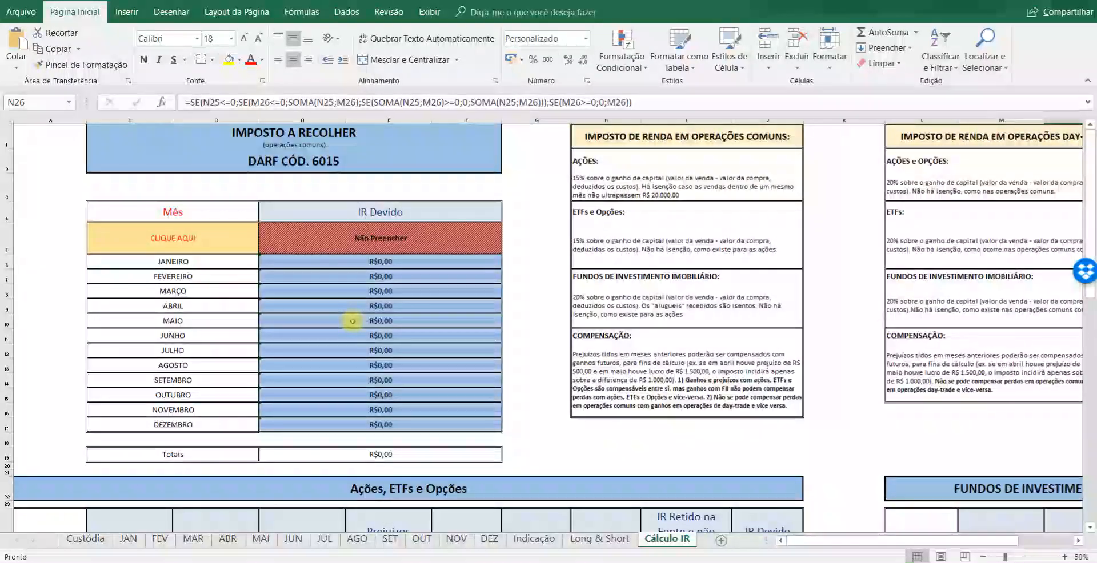
scroll(749, 333, right, 5)
scroll(749, 333, left, 1)
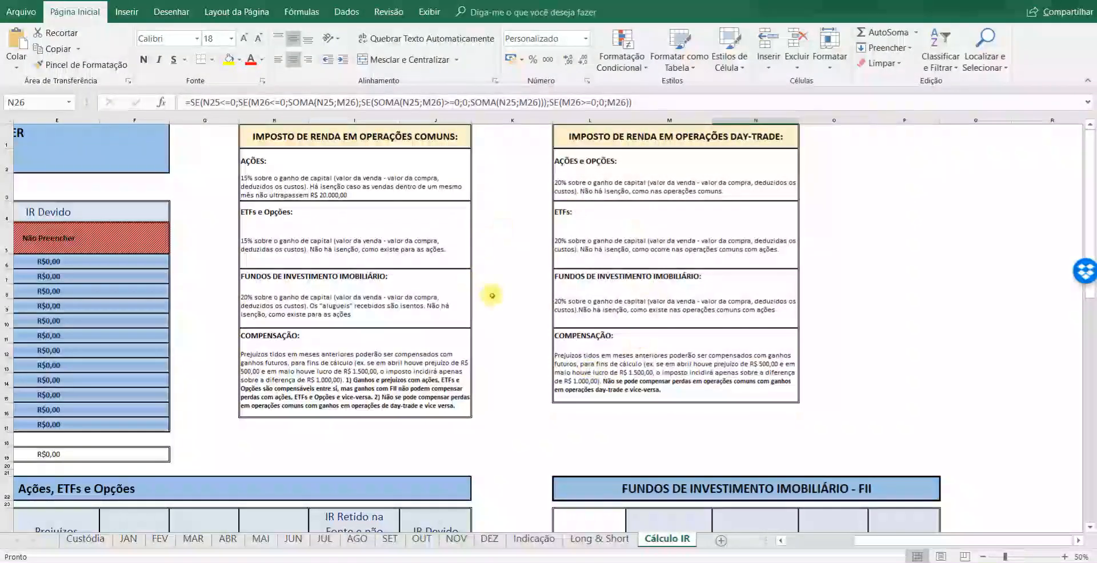
scroll(494, 289, left, 4)
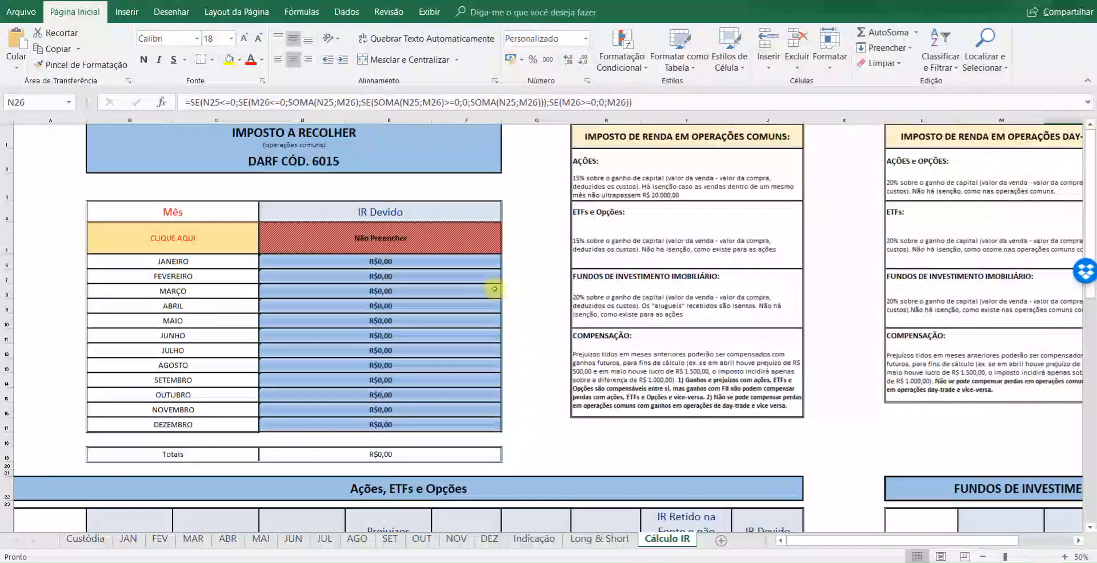
scroll(495, 288, down, 5)
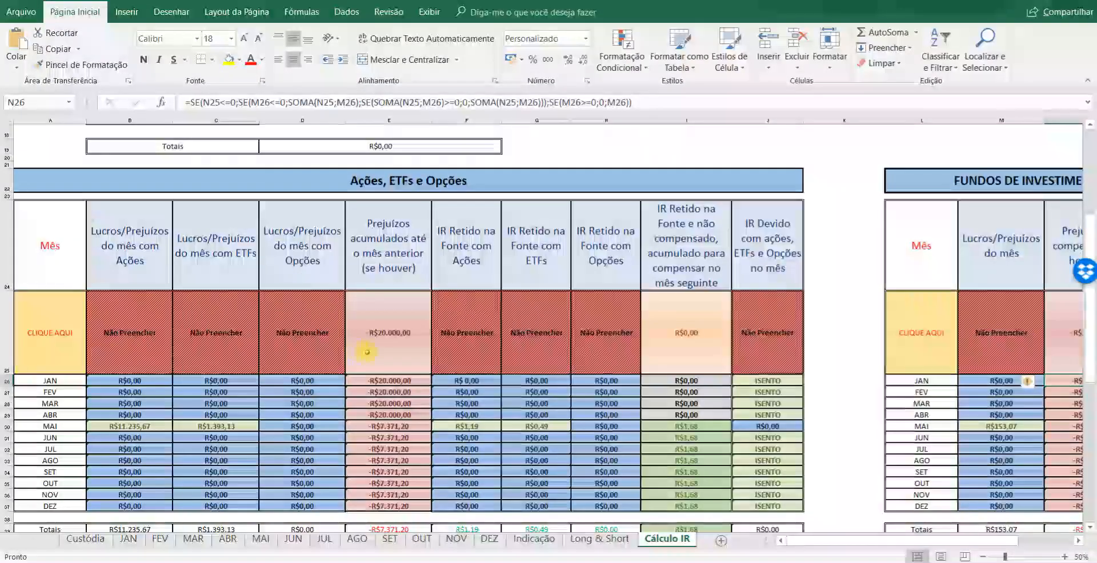
scroll(339, 404, down, 2)
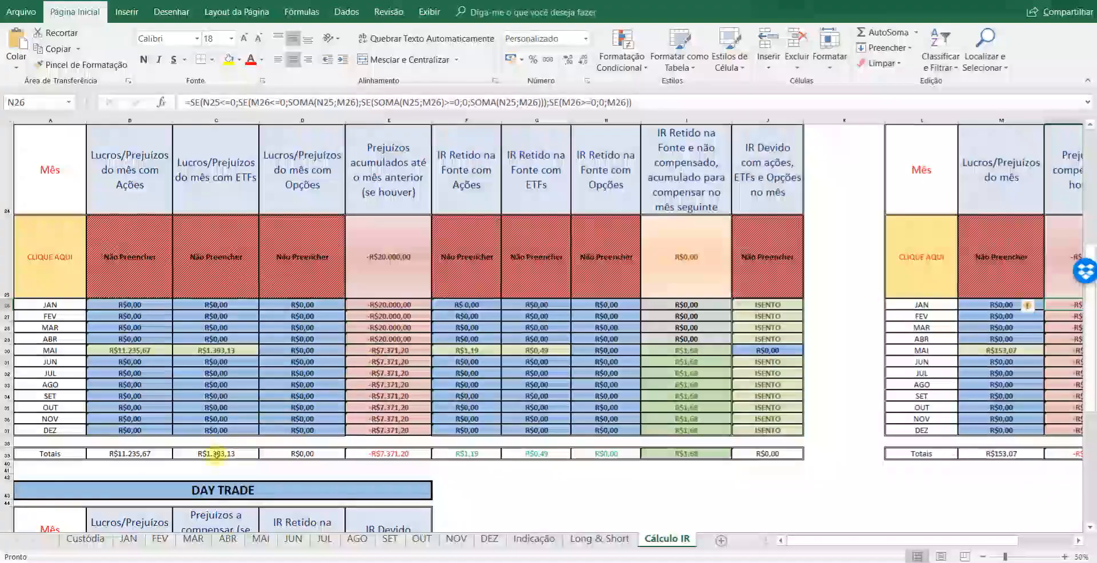
- Check the share operations on the MAI sheet, and select row 7's average price on the Custódia sheet
click(255, 540)
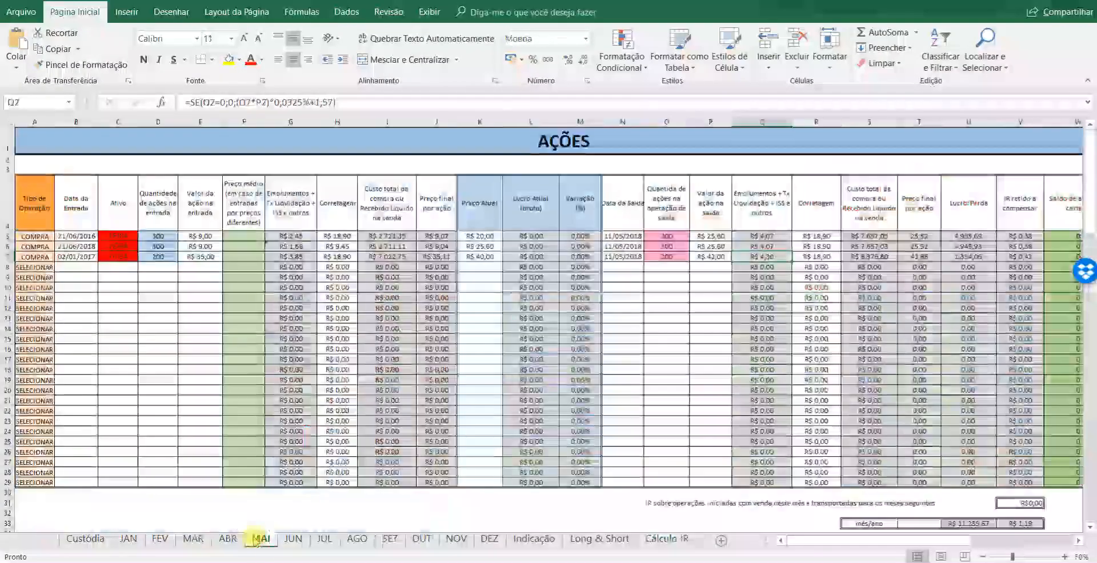
click(83, 539)
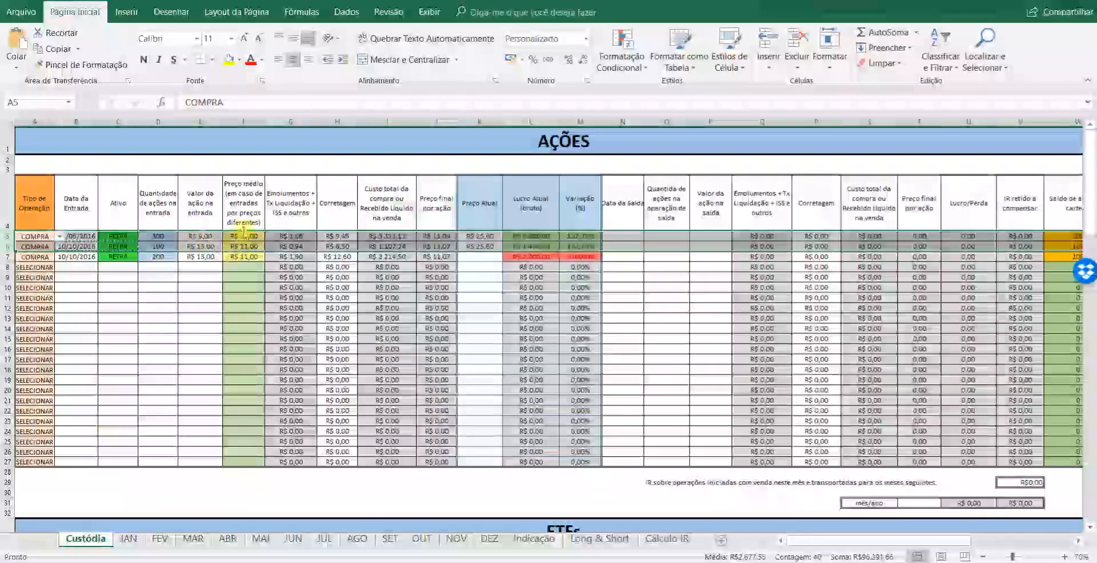
click(238, 258)
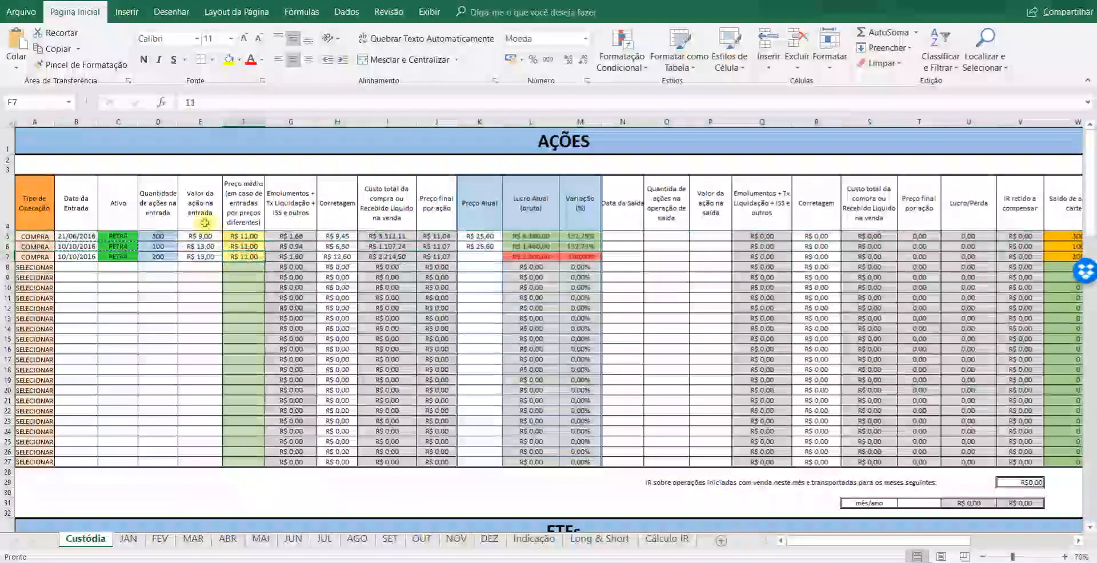